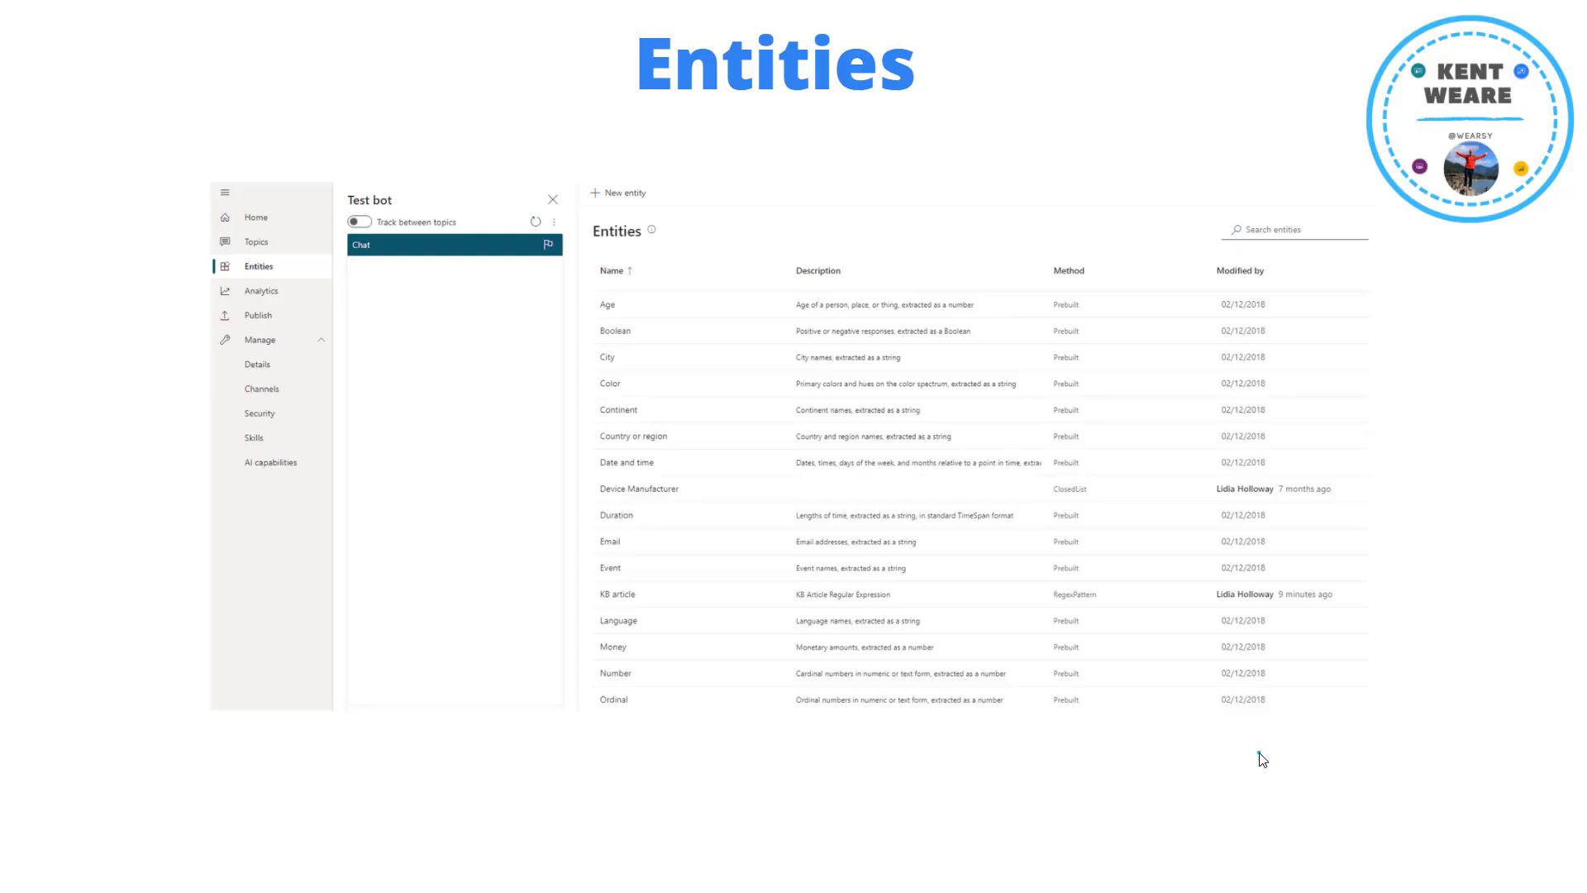
Step: Exit the Entities slideshow and return to the browser tab showing the Find KB article topic
click(531, 161)
click(264, 167)
click(634, 315)
click(652, 457)
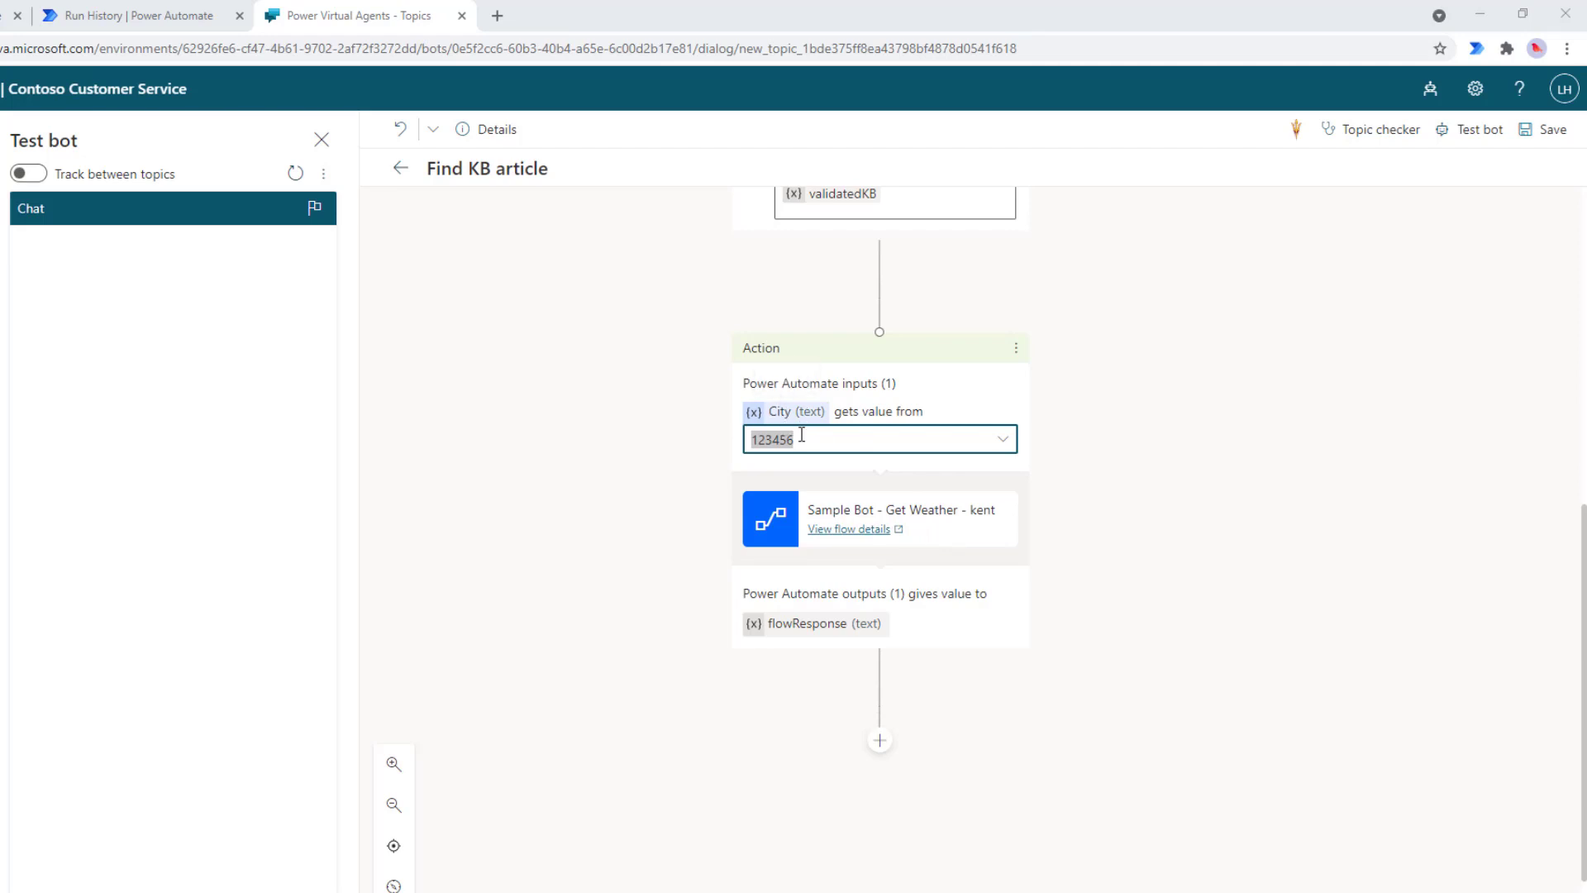
Step: Change the Get Weather City input to 123456Phoenix, with no space before Phoenix
click(800, 444)
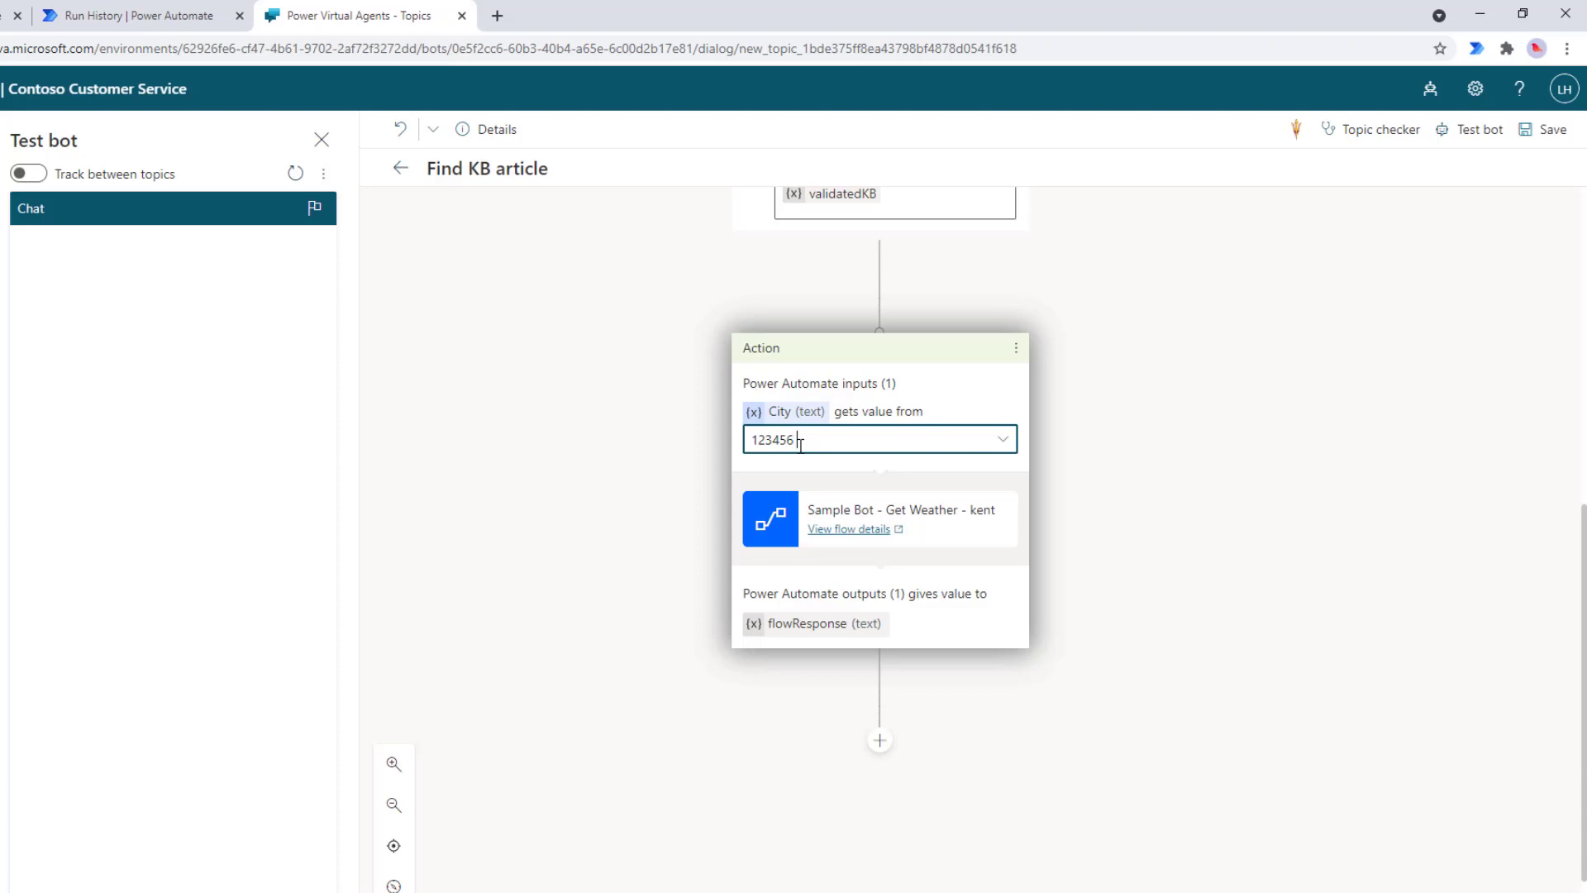
text(oenix)
click(798, 439)
key(BackSpace)
click(880, 739)
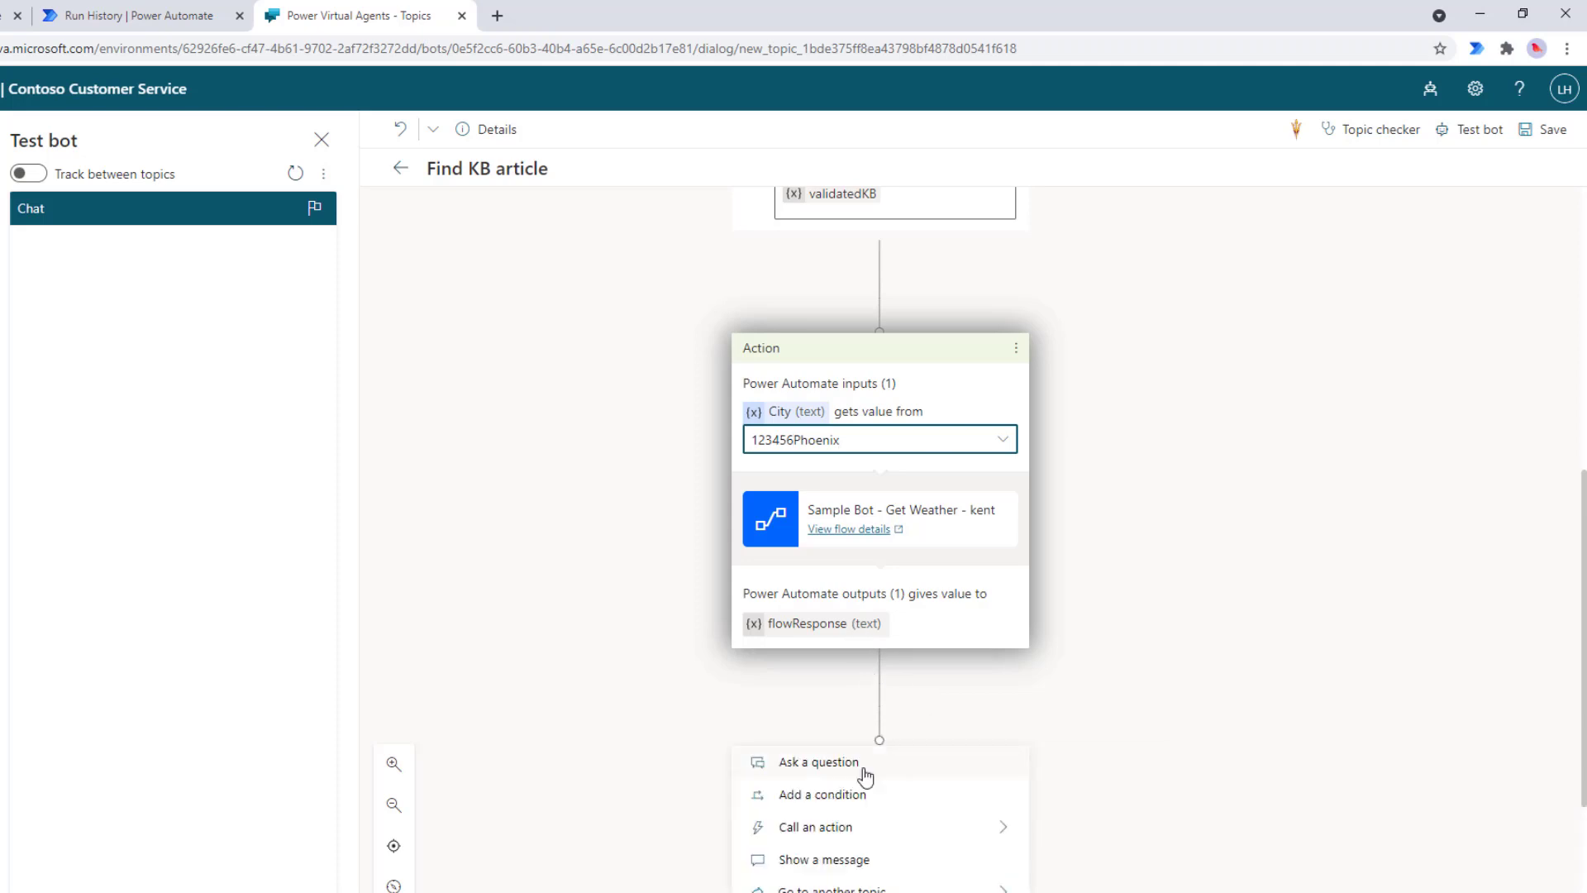
click(860, 827)
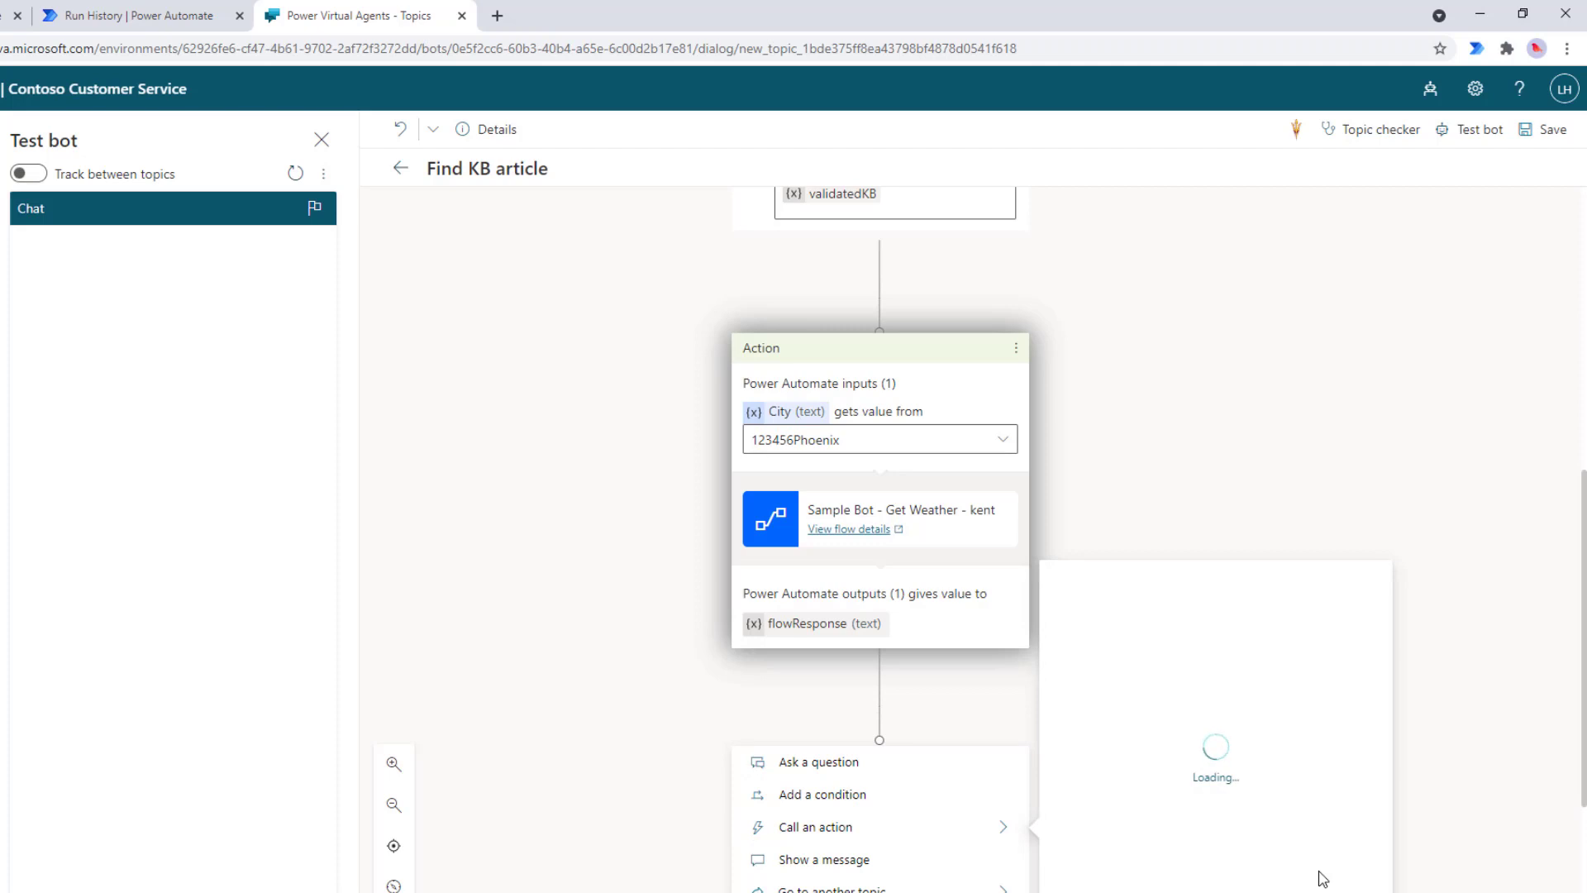
scroll(1302, 859, down, 3)
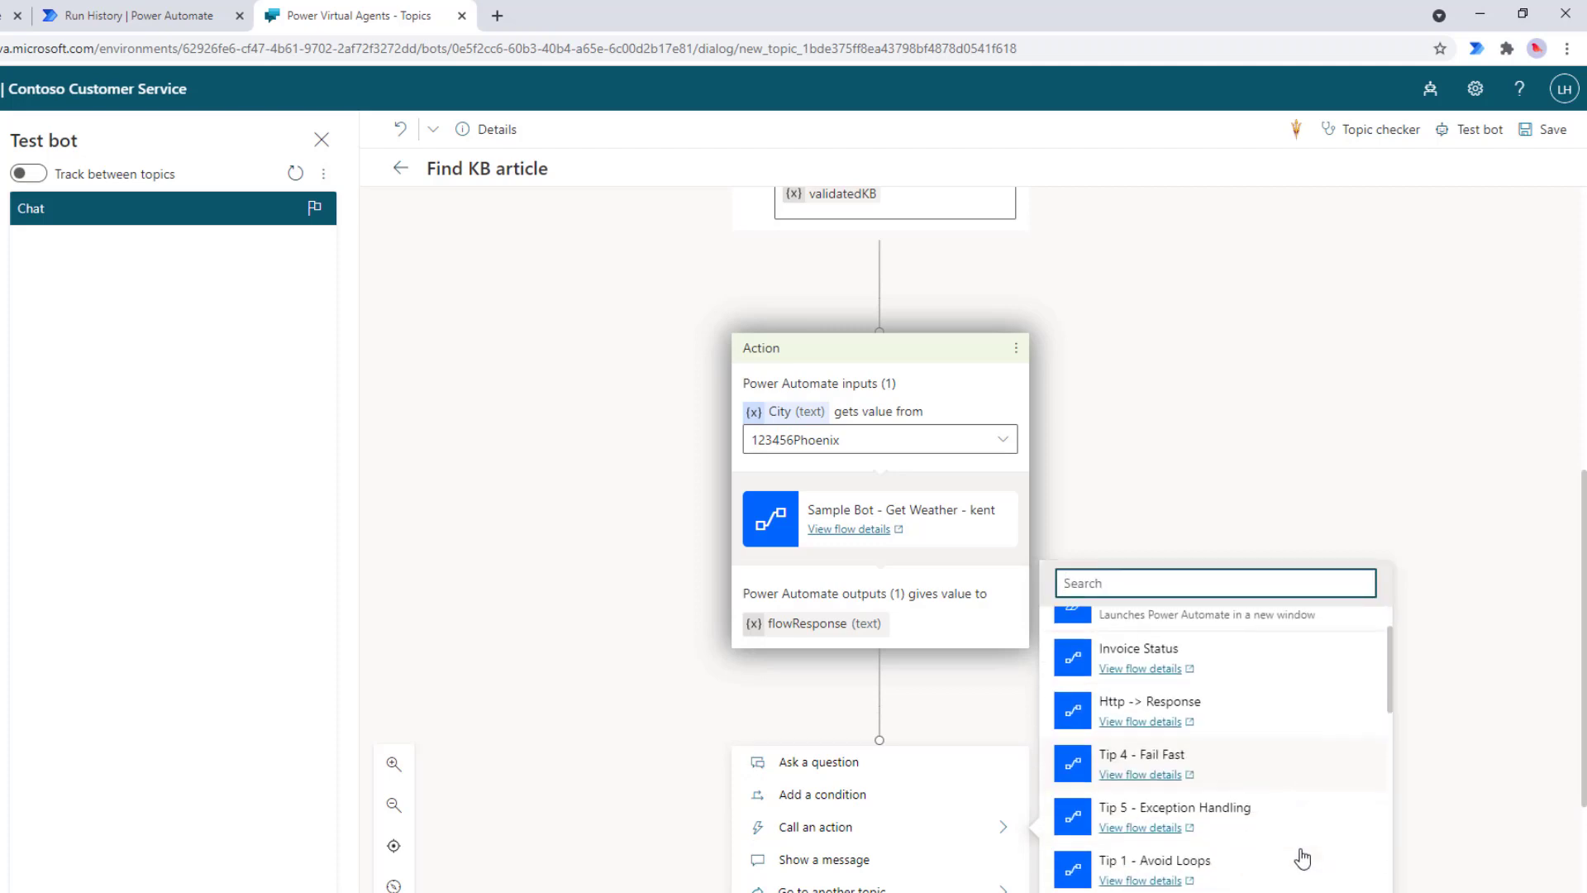
click(1233, 786)
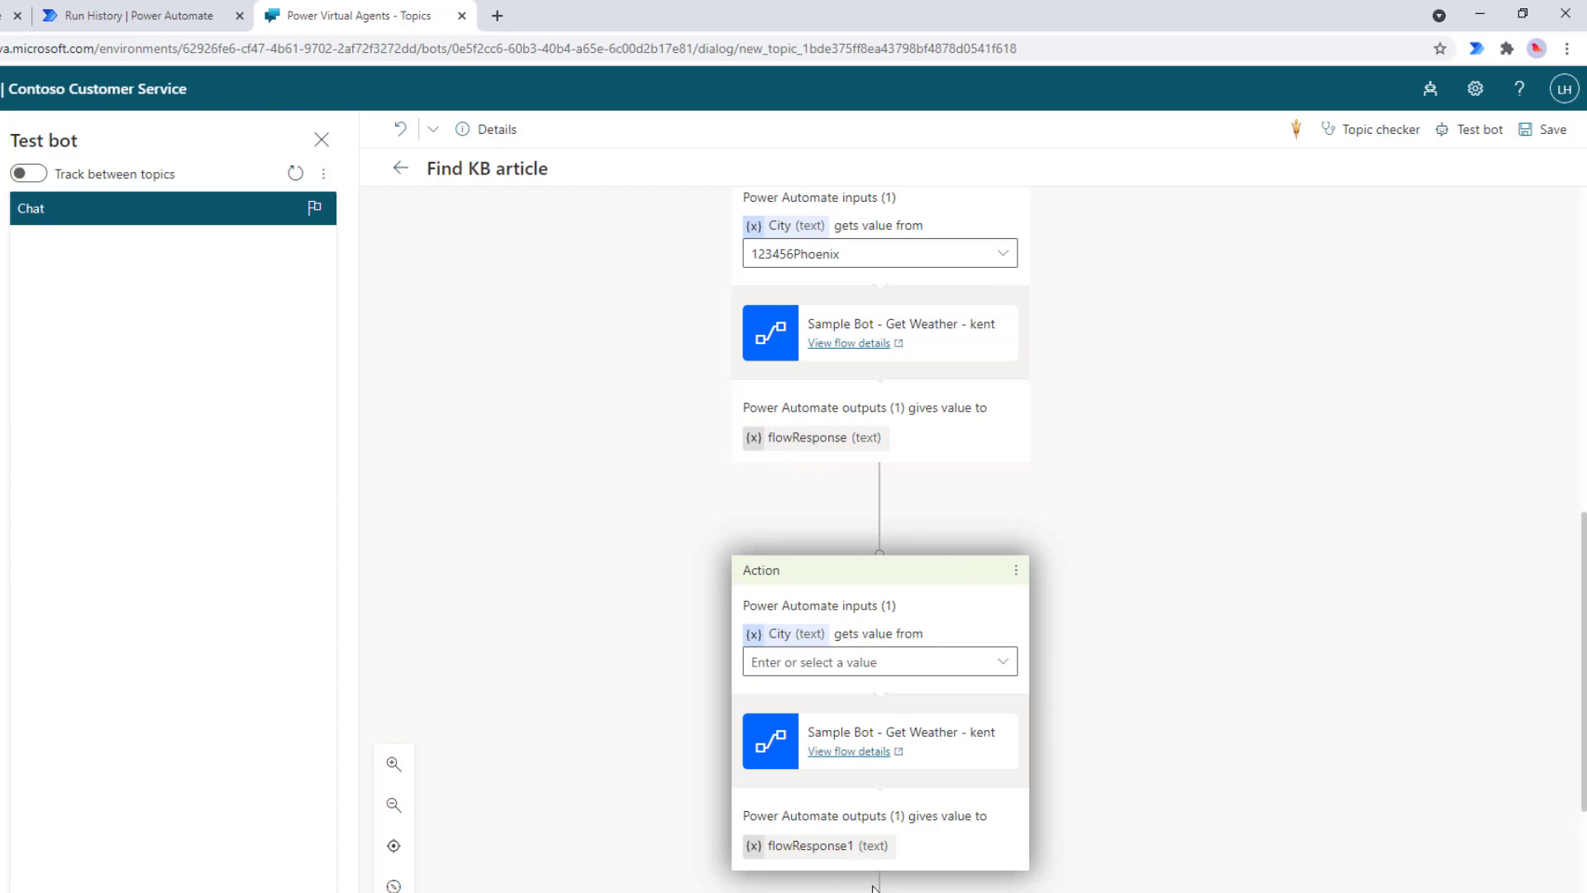
scroll(884, 839, down, 2)
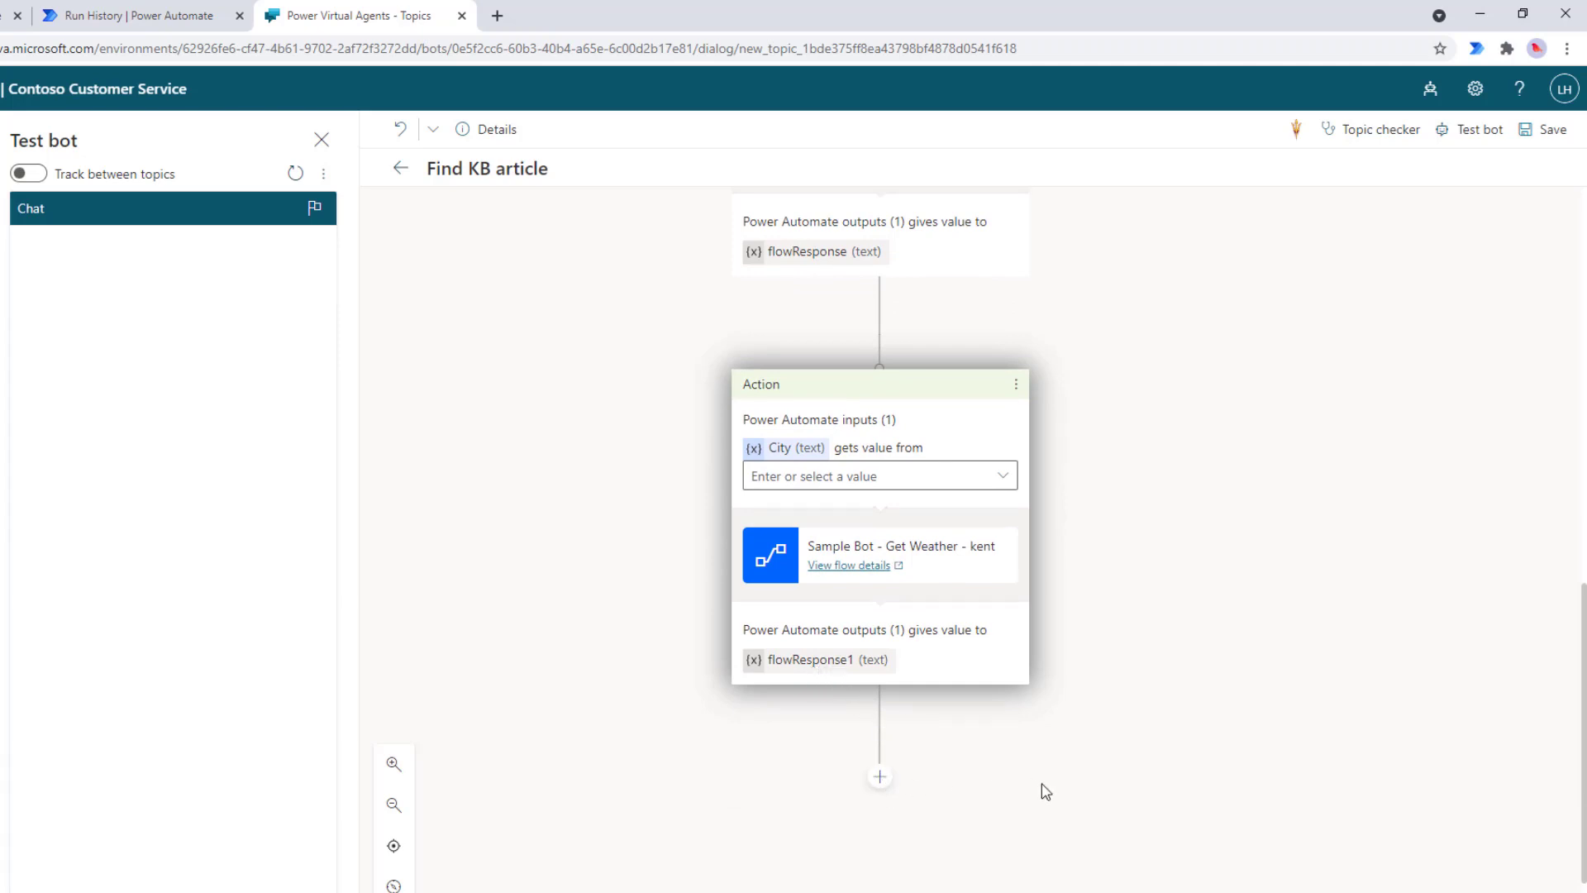
scroll(1044, 791, up, 1)
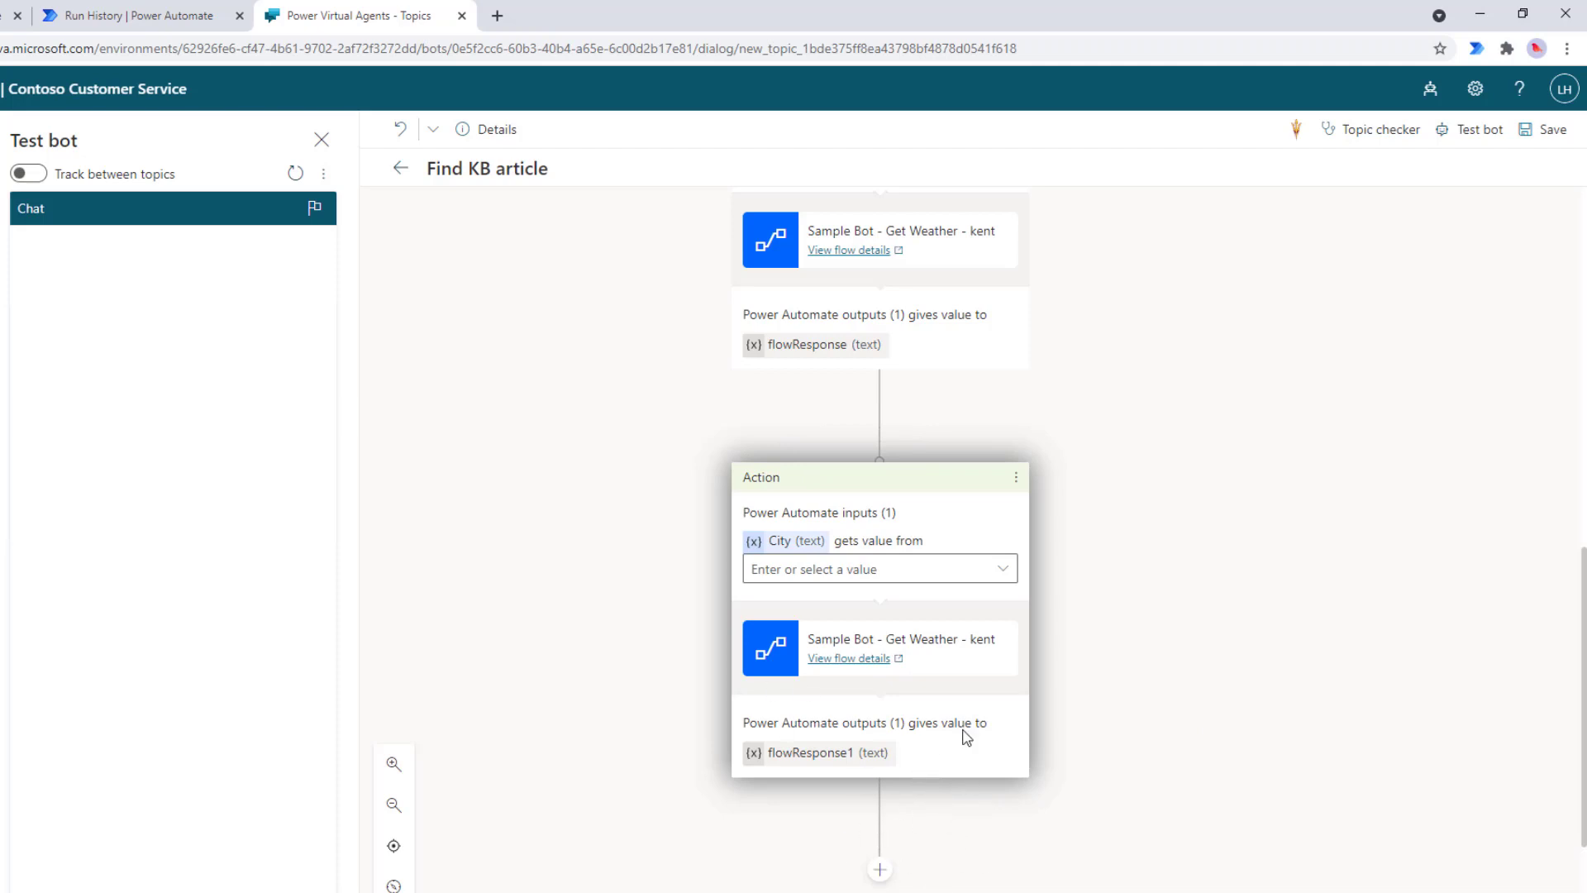
Step: Delete the newly added second action step and the Get Weather action step from the topic
click(1016, 479)
click(1037, 488)
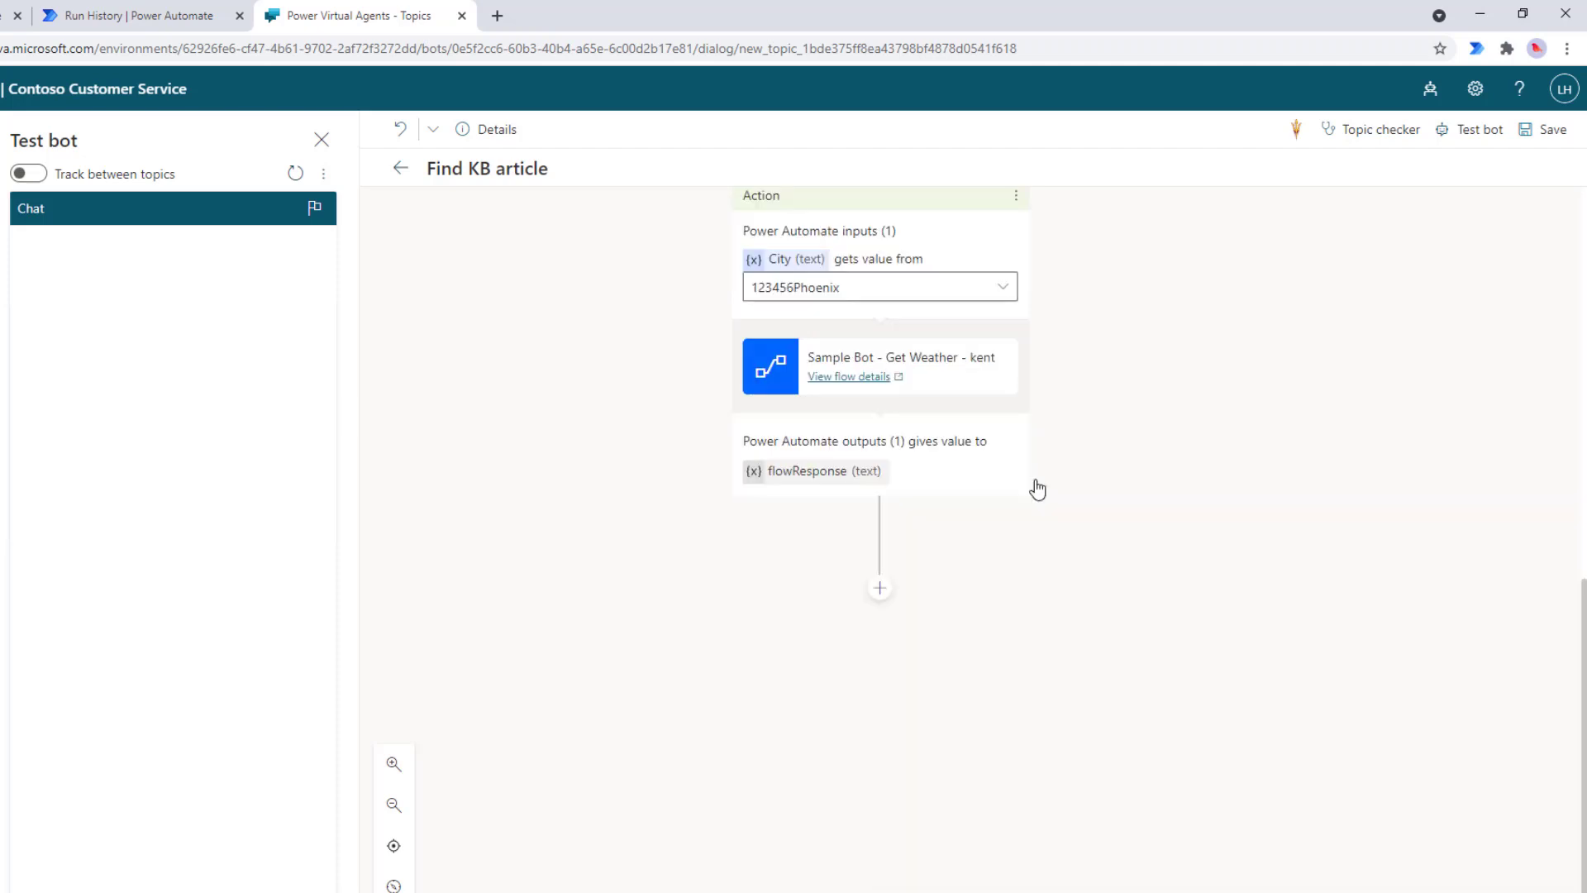
click(1015, 381)
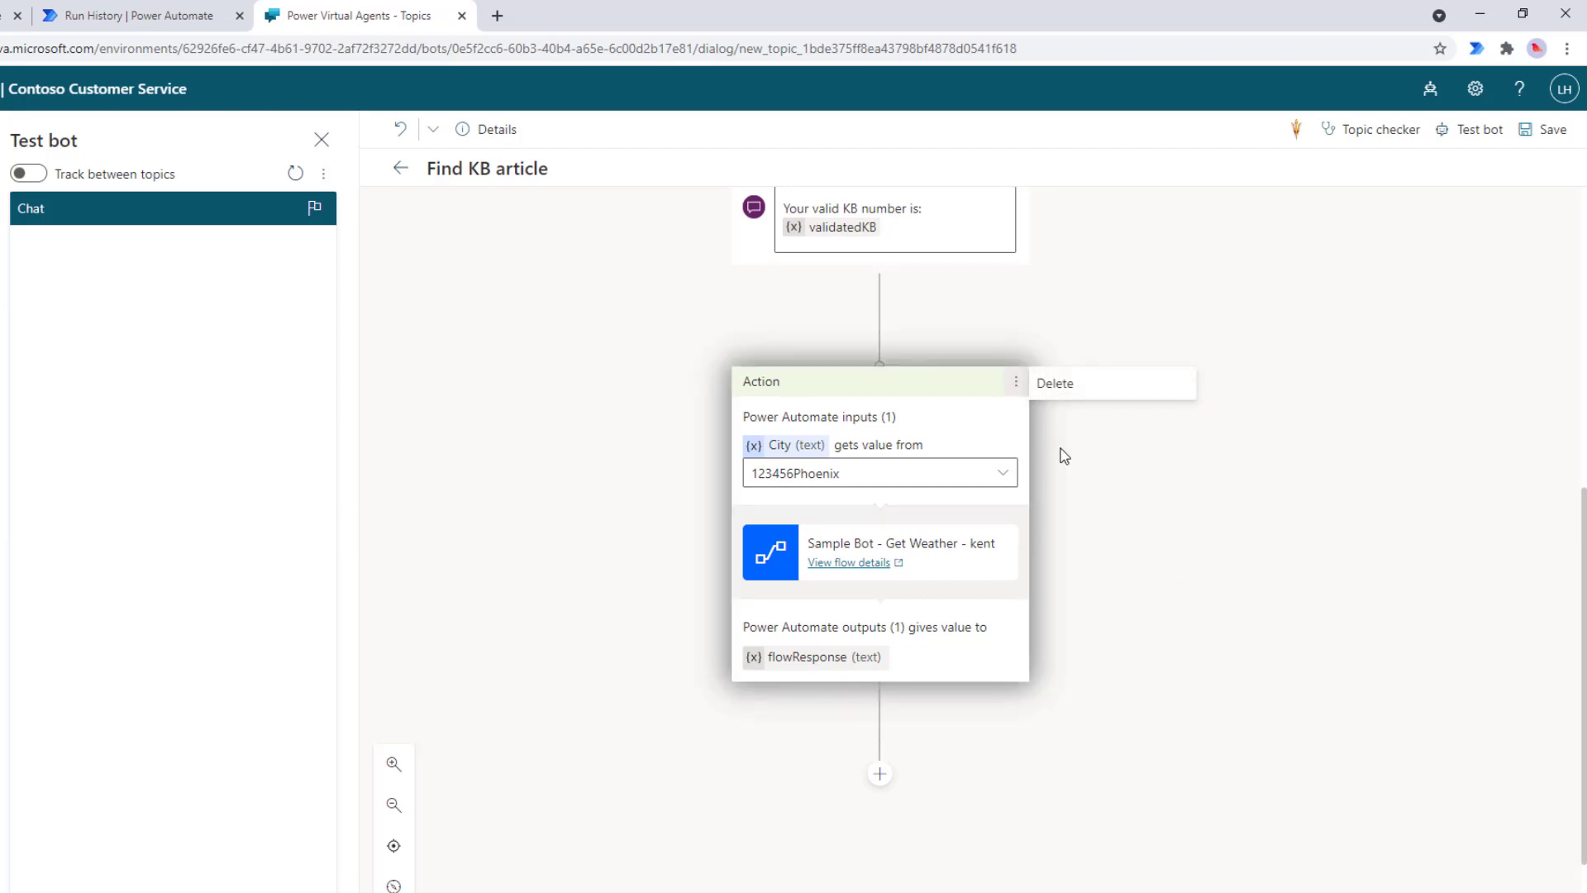
click(1048, 389)
scroll(1172, 697, up, 2)
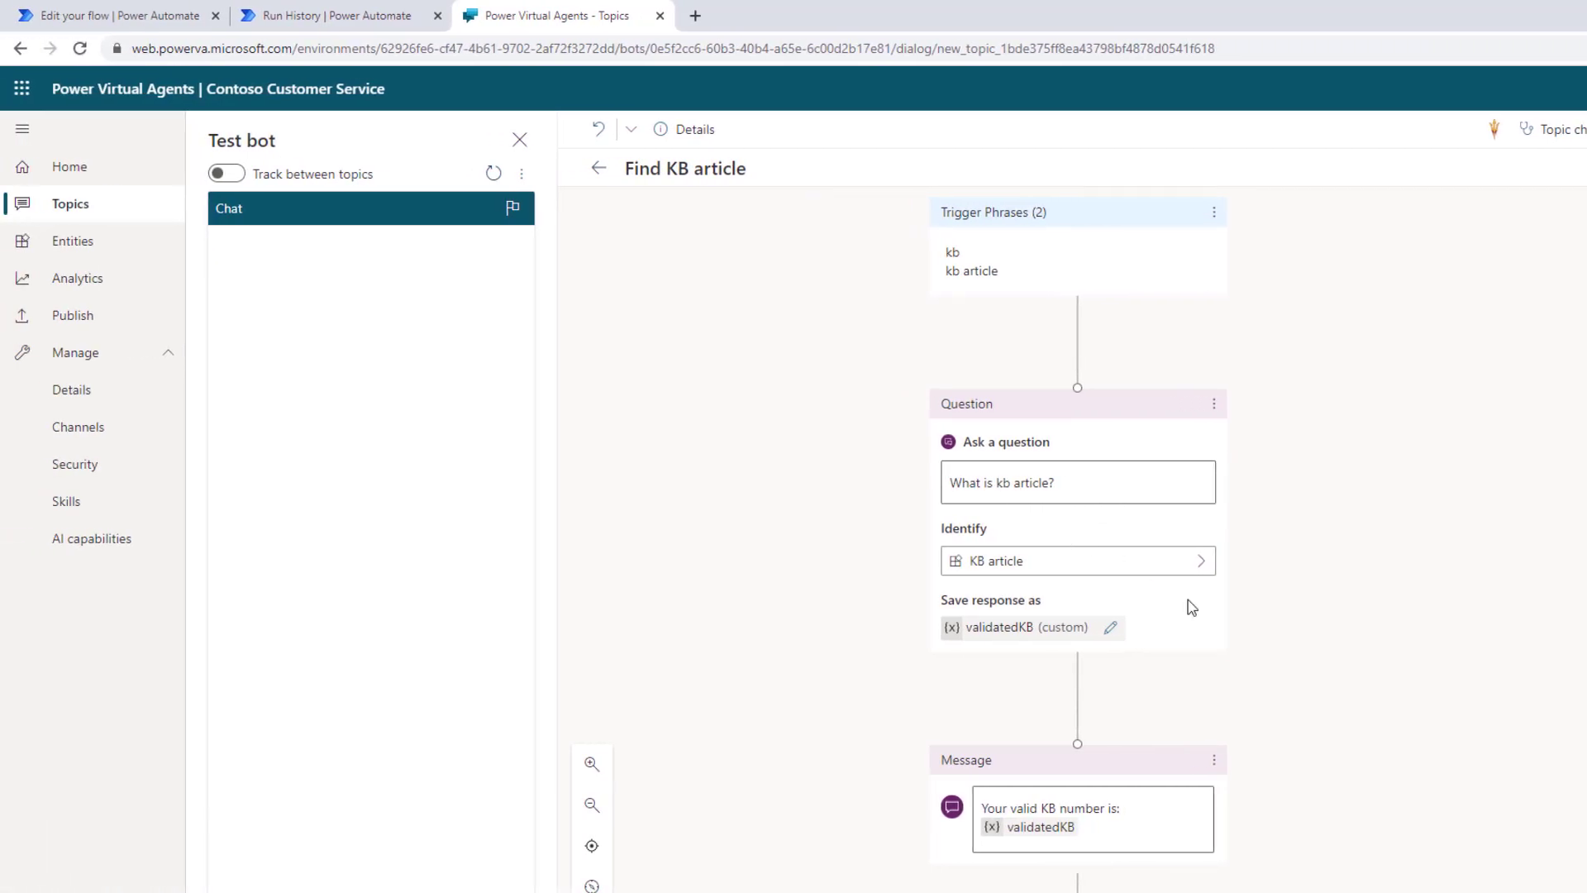
Step: In the bot's Entities list, start a new regular expression entity
click(66, 243)
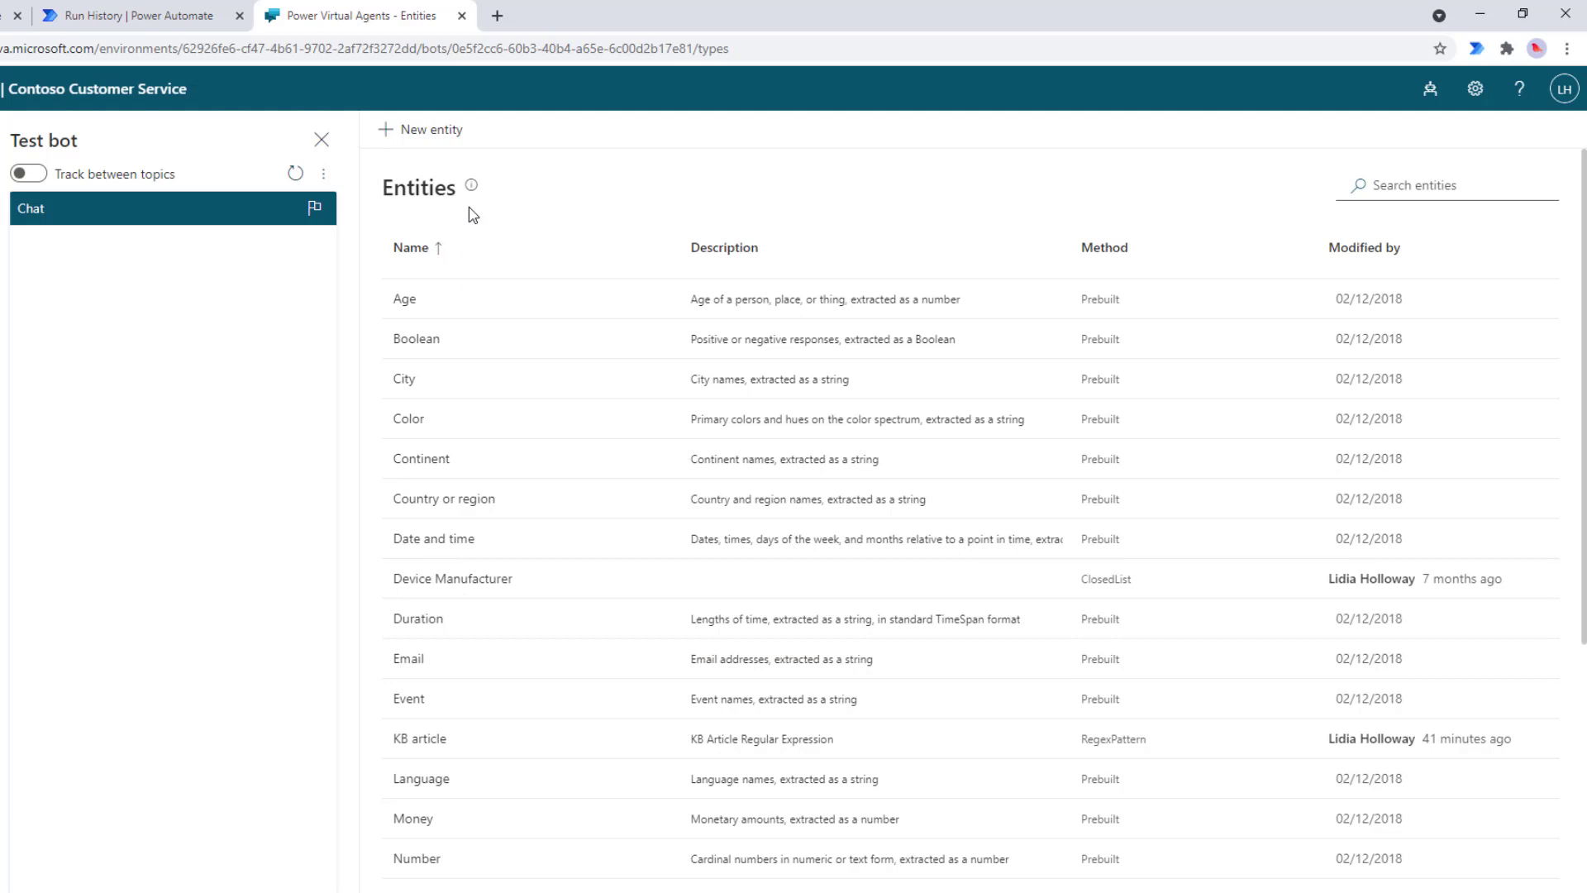
click(426, 132)
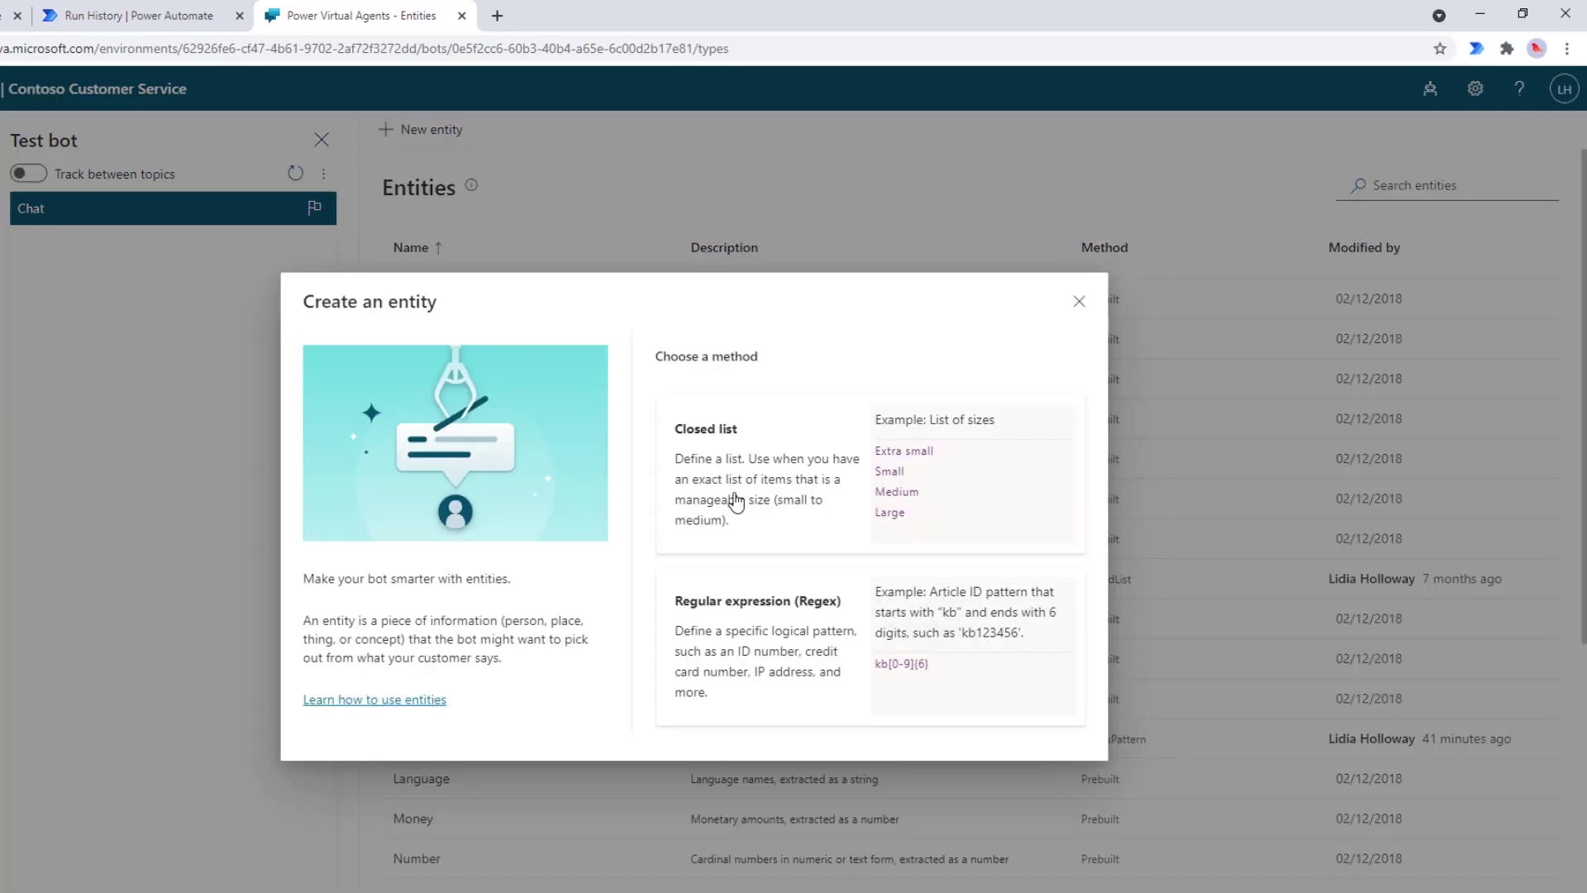
click(717, 632)
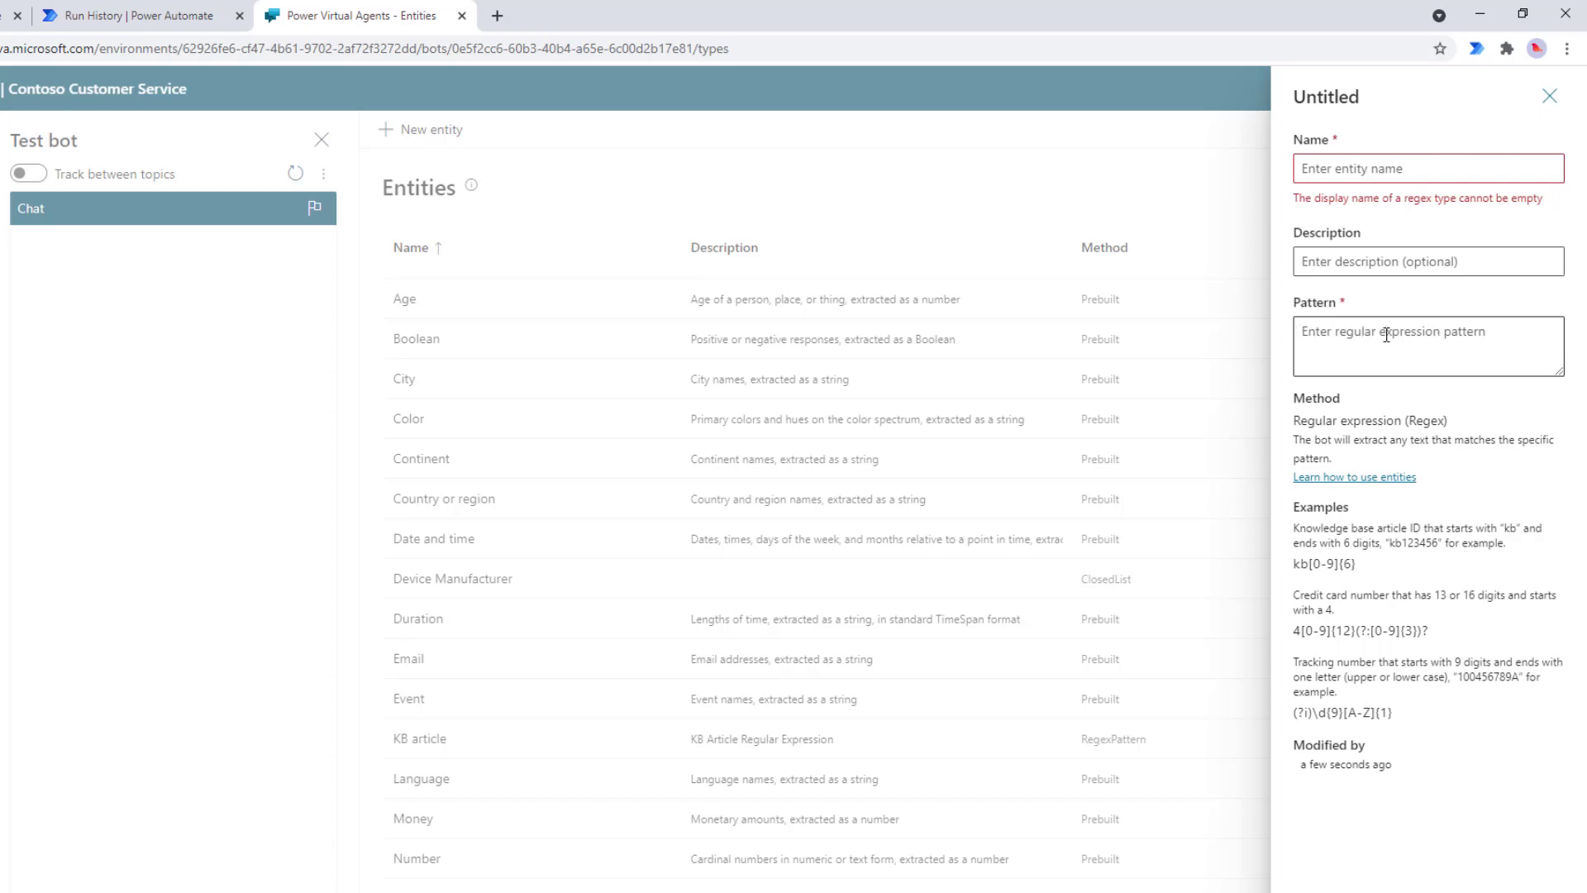
Step: Discard the blank new entity form and scroll down to the KB article entity
click(1006, 741)
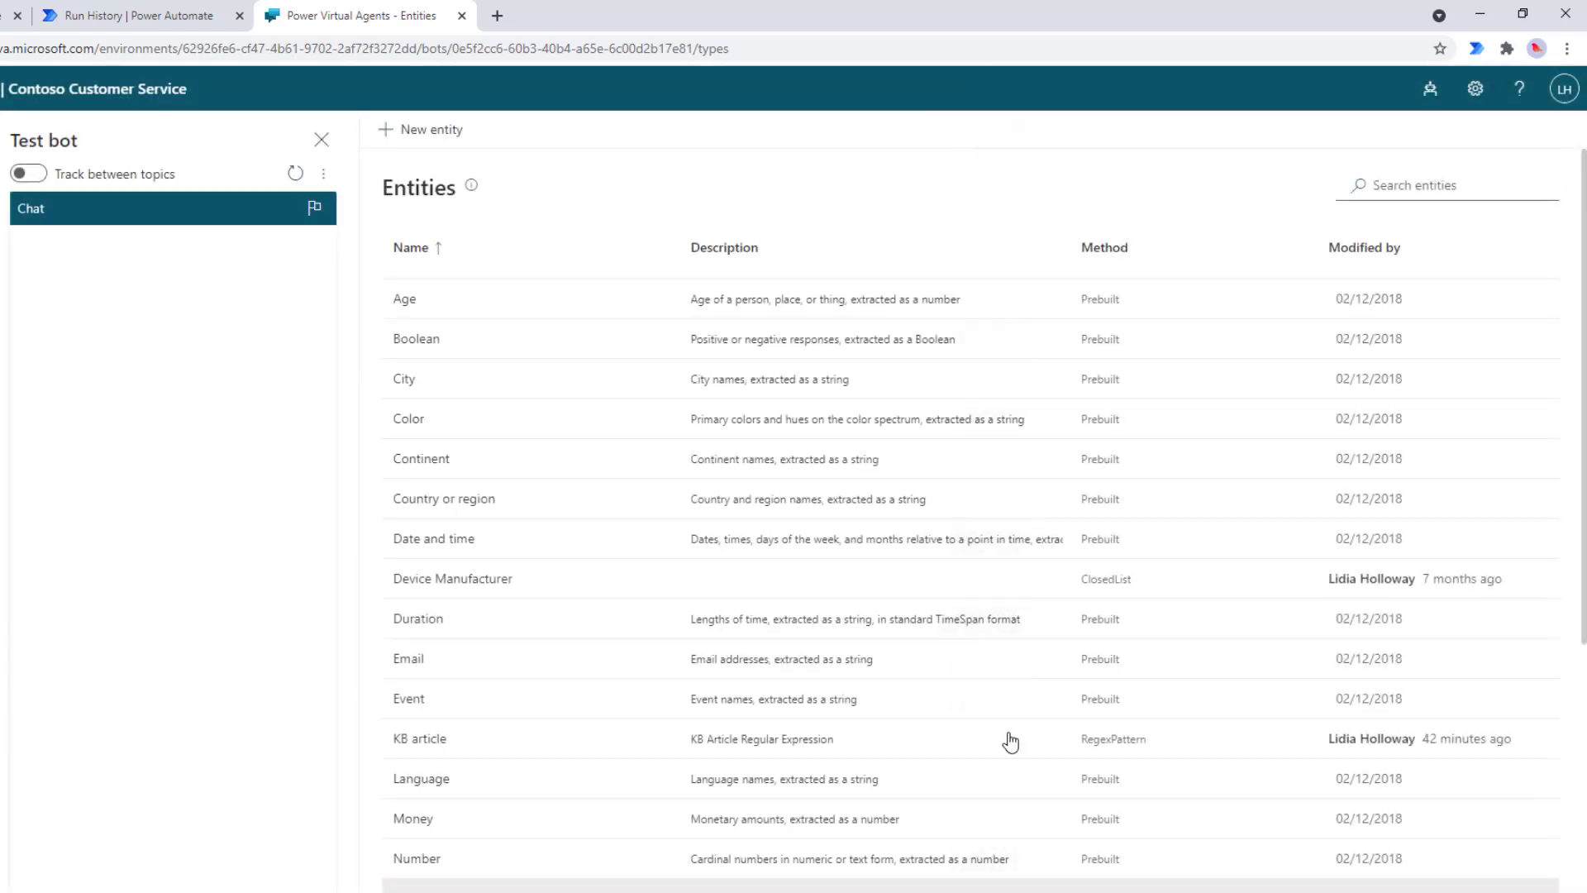
scroll(683, 721, down, 1)
scroll(683, 720, down, 1)
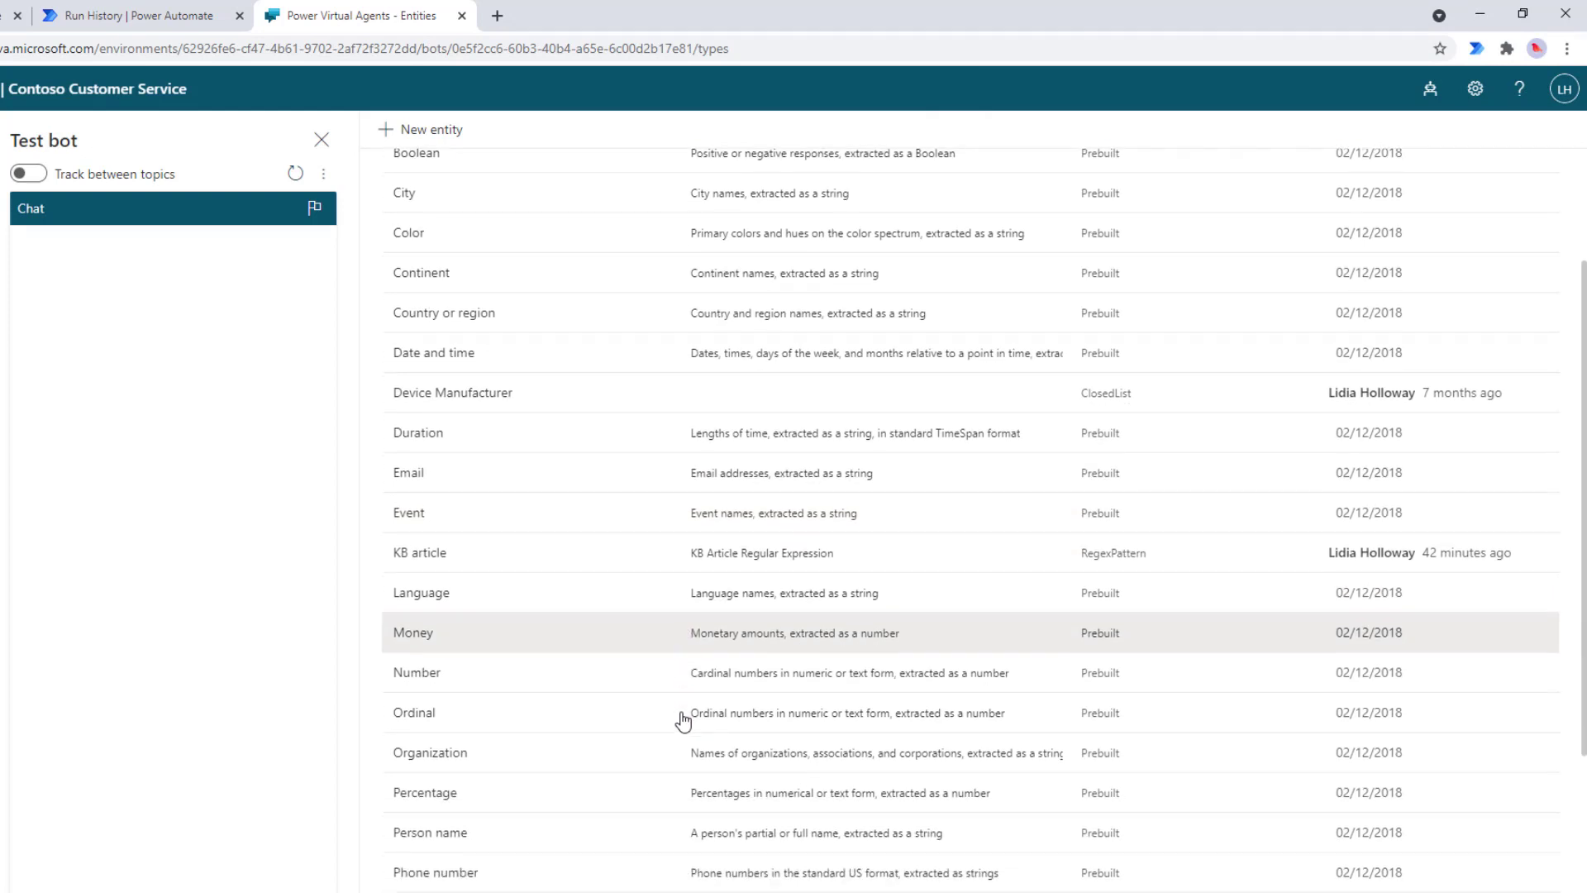
Step: Review the KB article entity's kb[0-9]{6} pattern and example, then close its details
click(427, 552)
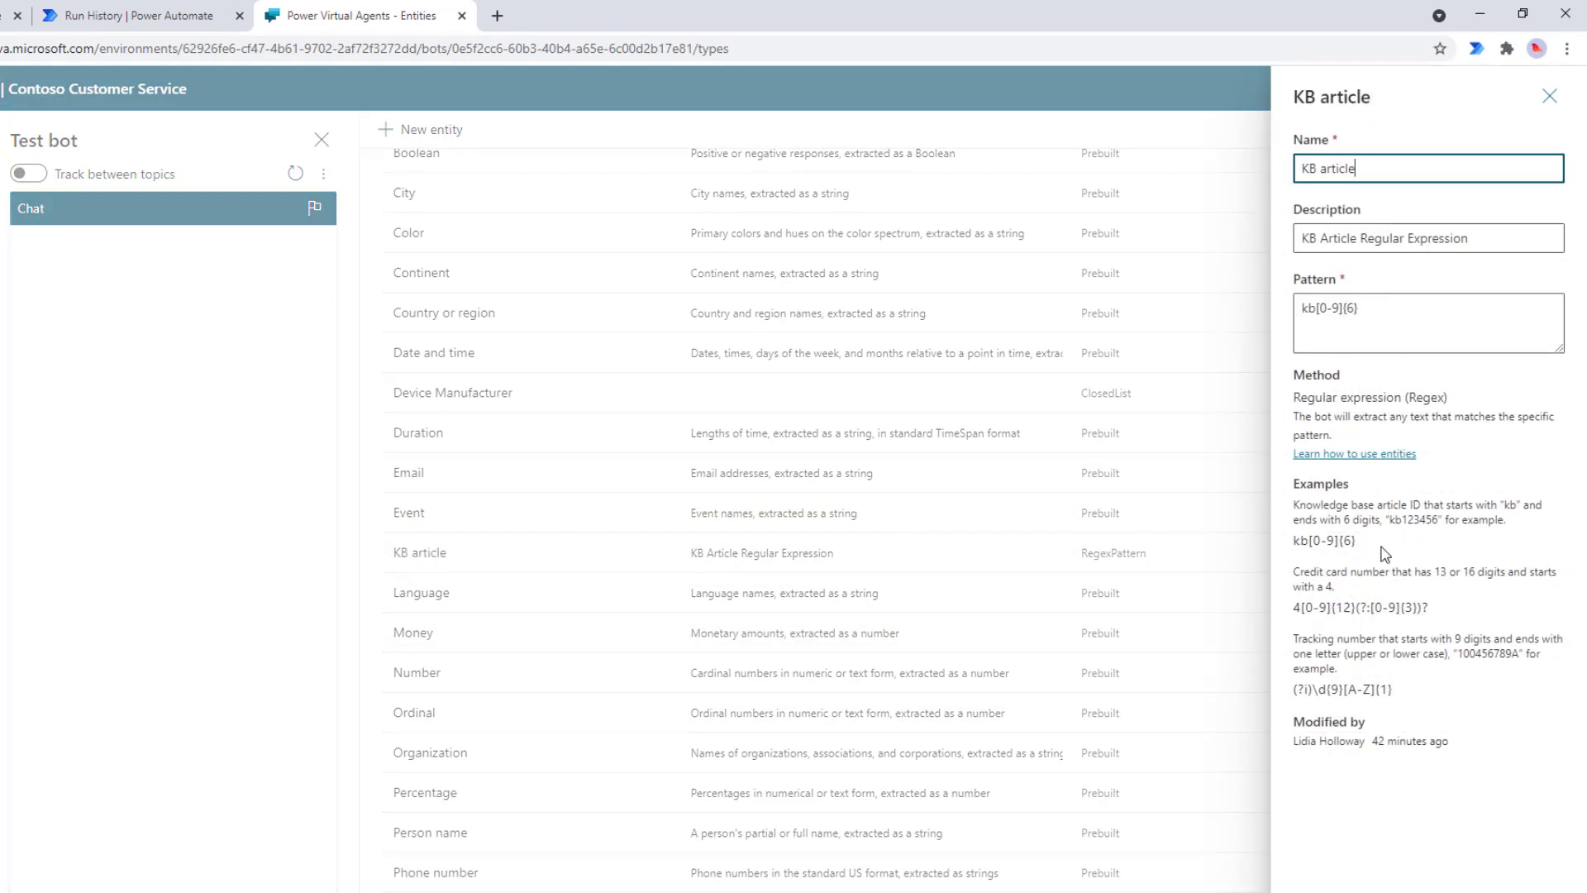
drag(1381, 549, 1294, 506)
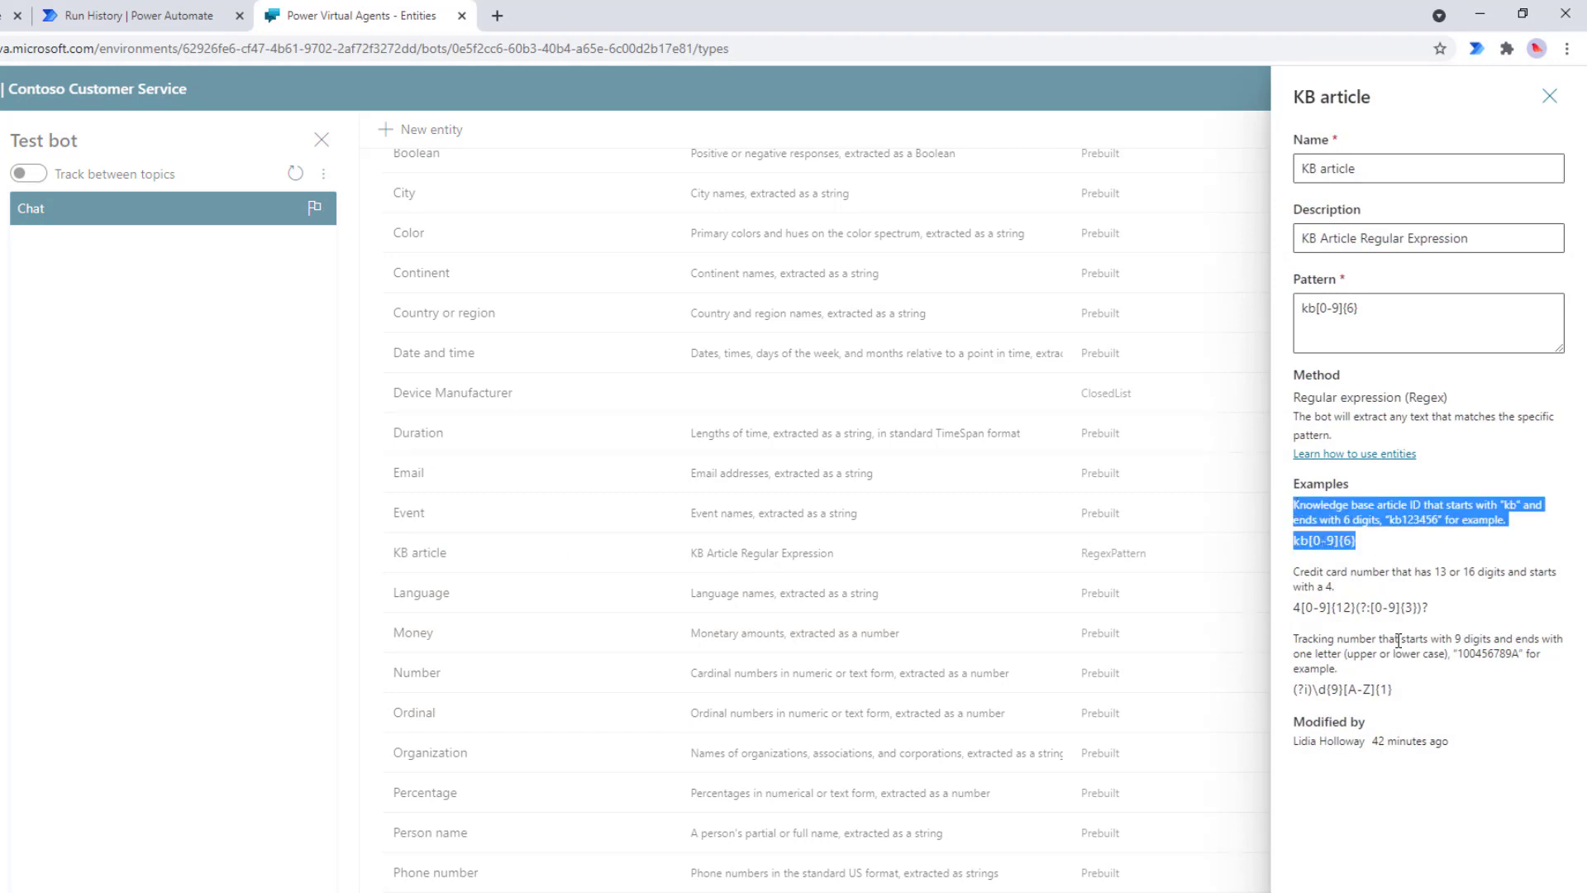
click(1434, 864)
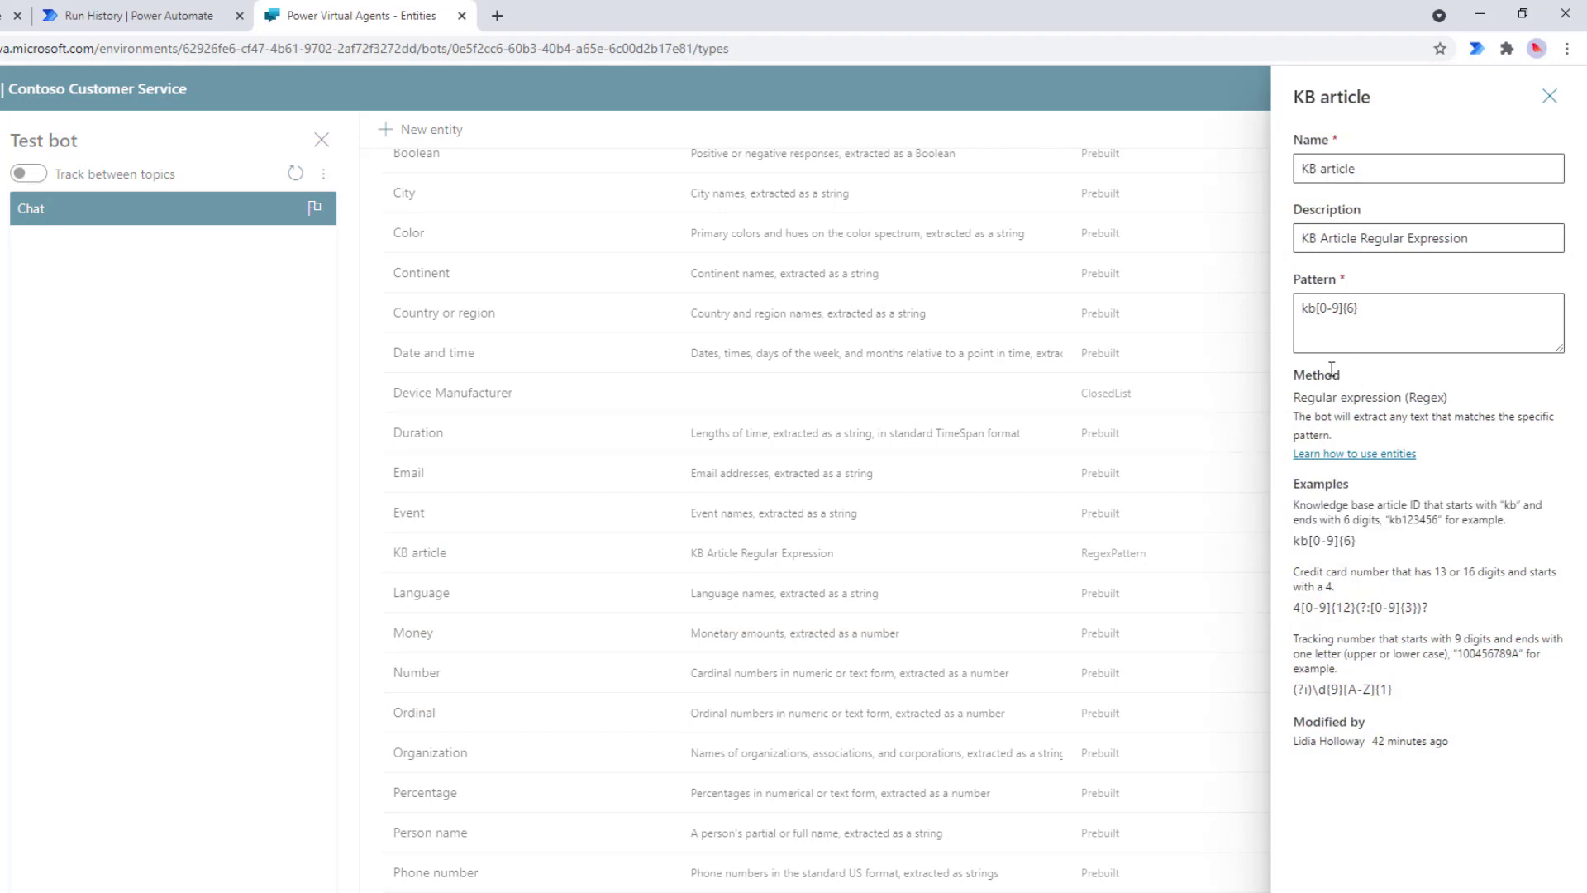
click(1315, 307)
double_click(1315, 306)
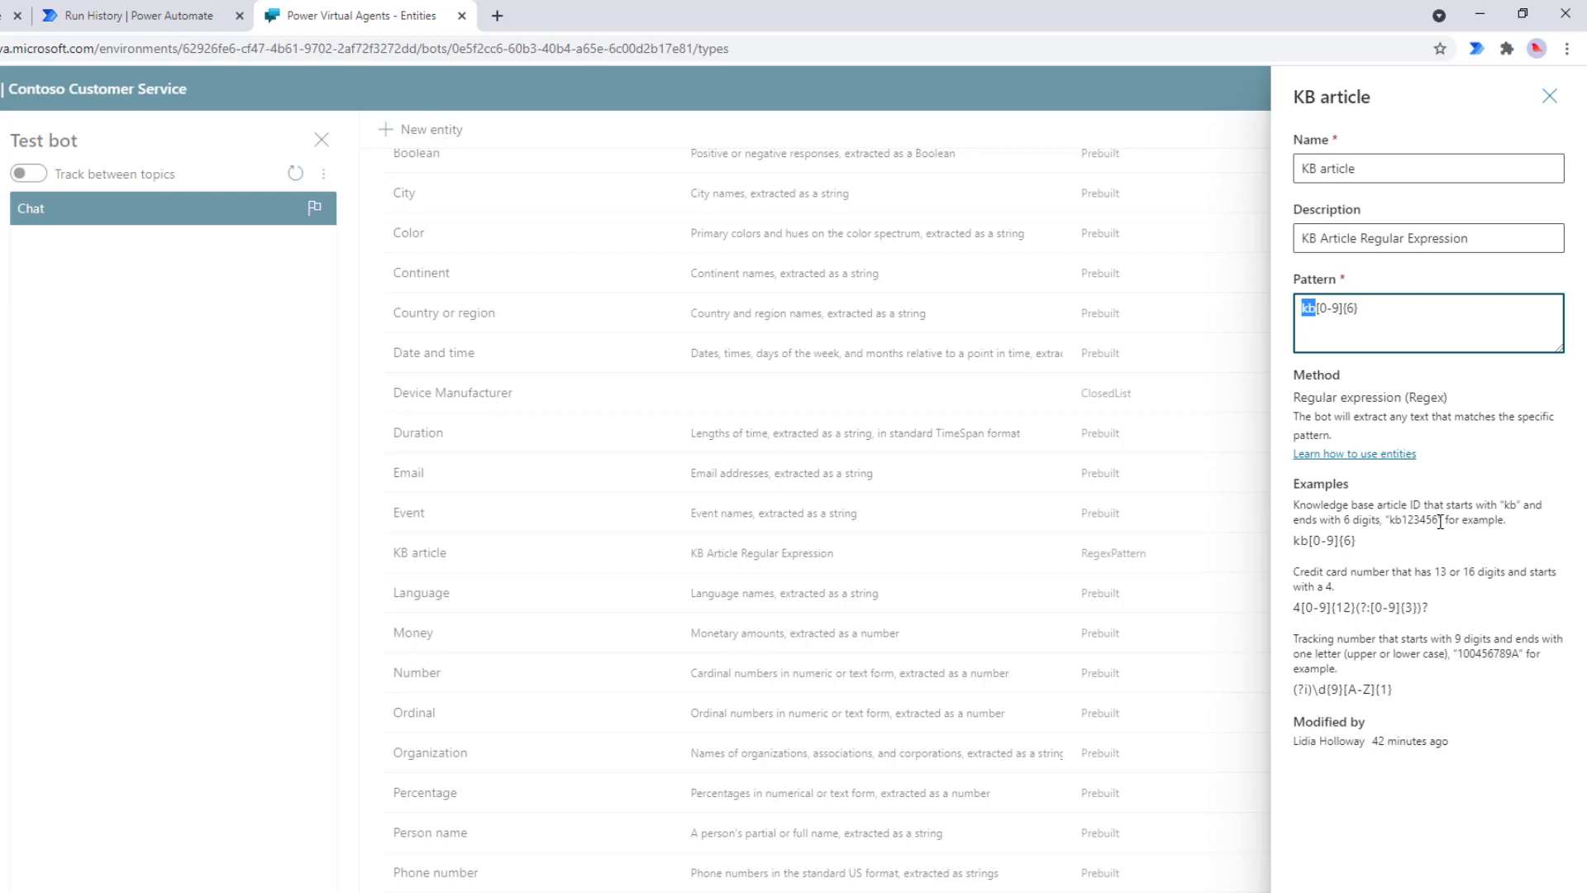
mouse_move(1403, 520)
mouse_down()
mouse_move(1390, 520)
mouse_move(1436, 519)
mouse_move(1403, 519)
mouse_up()
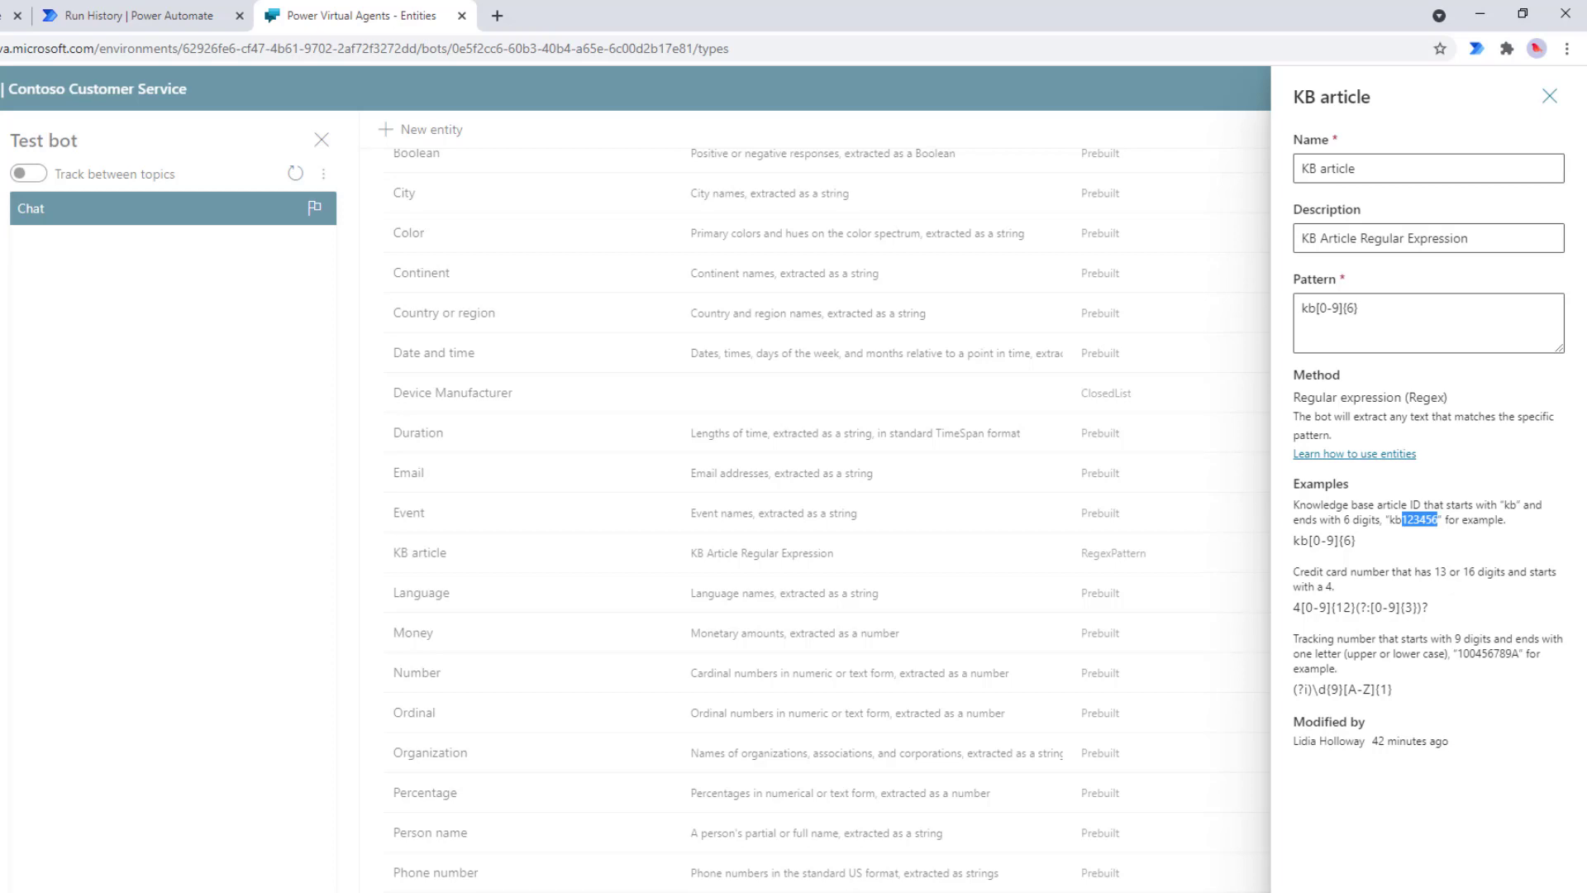
key(Escape)
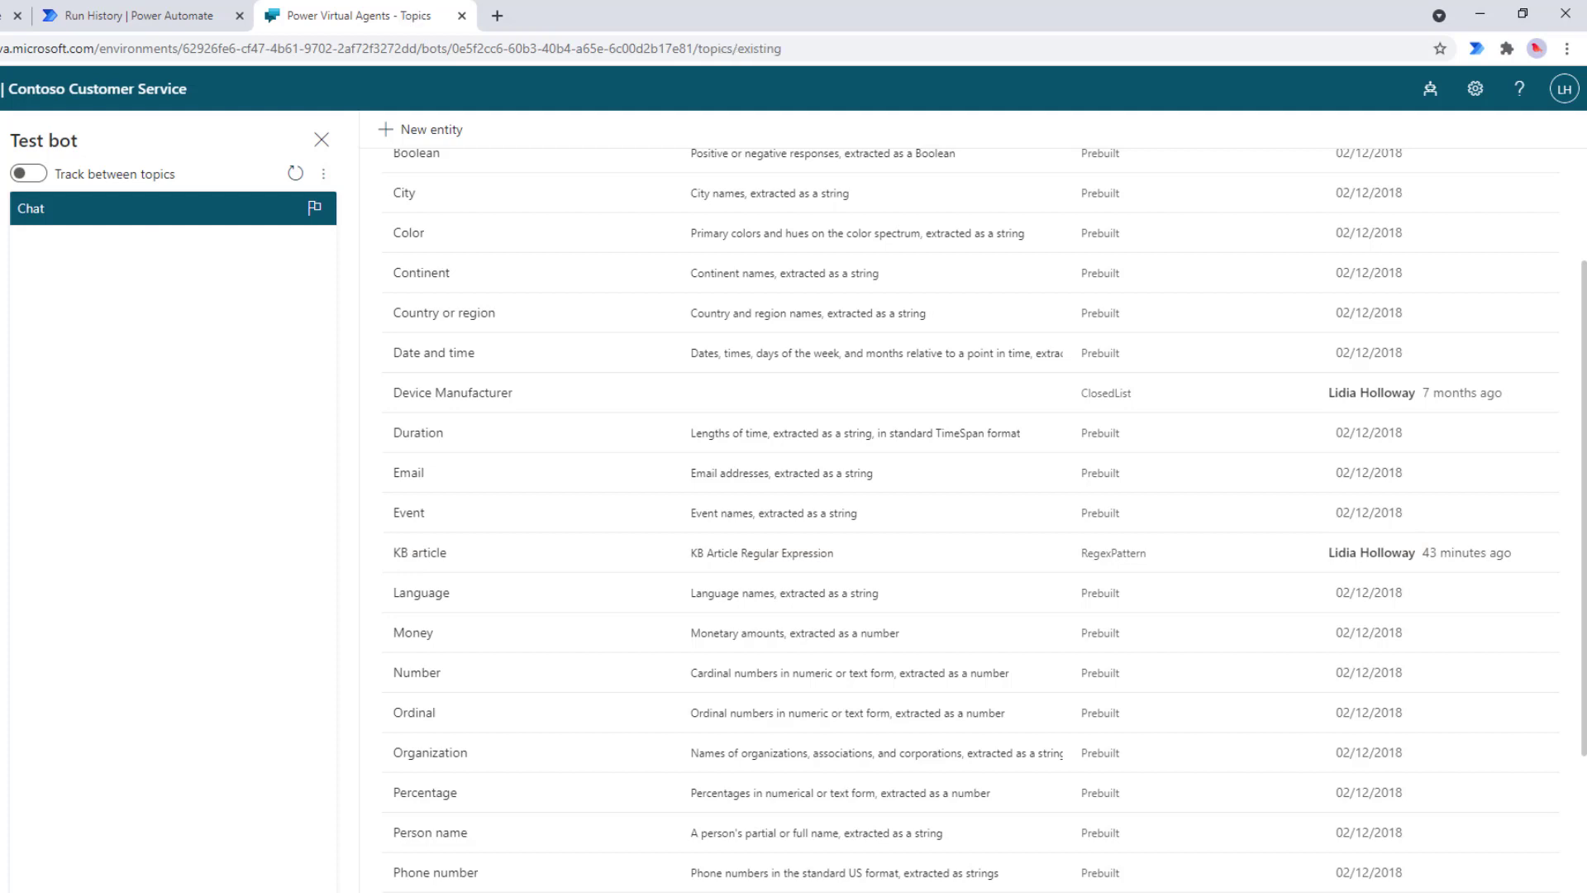
Step: Shorten the Find KB article question to 'What kb article?' on the authoring canvas and save
click(510, 333)
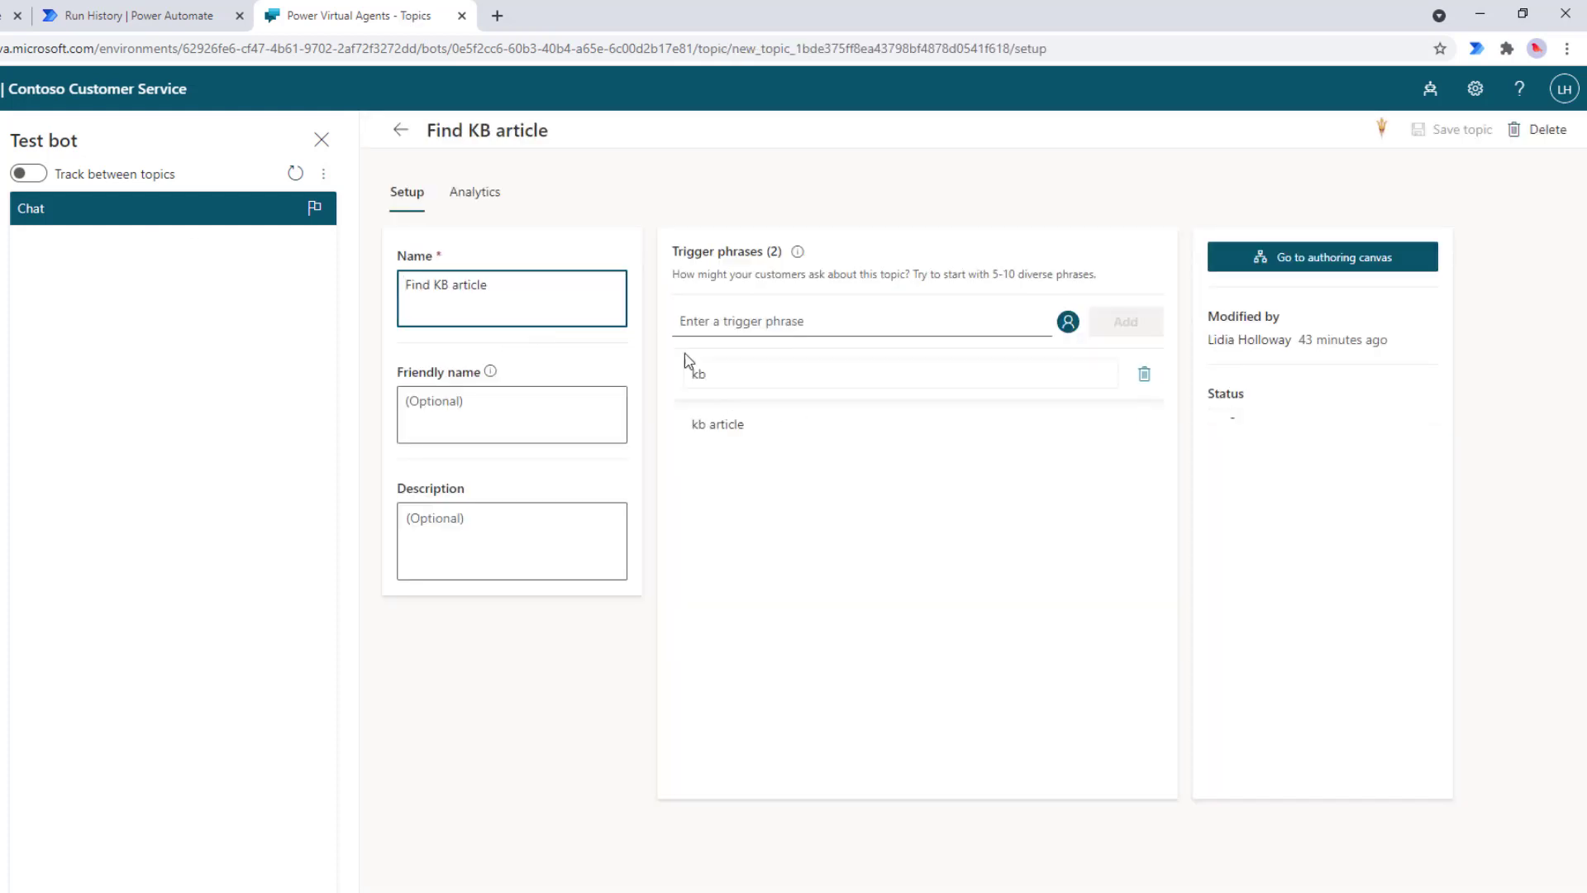
click(1367, 267)
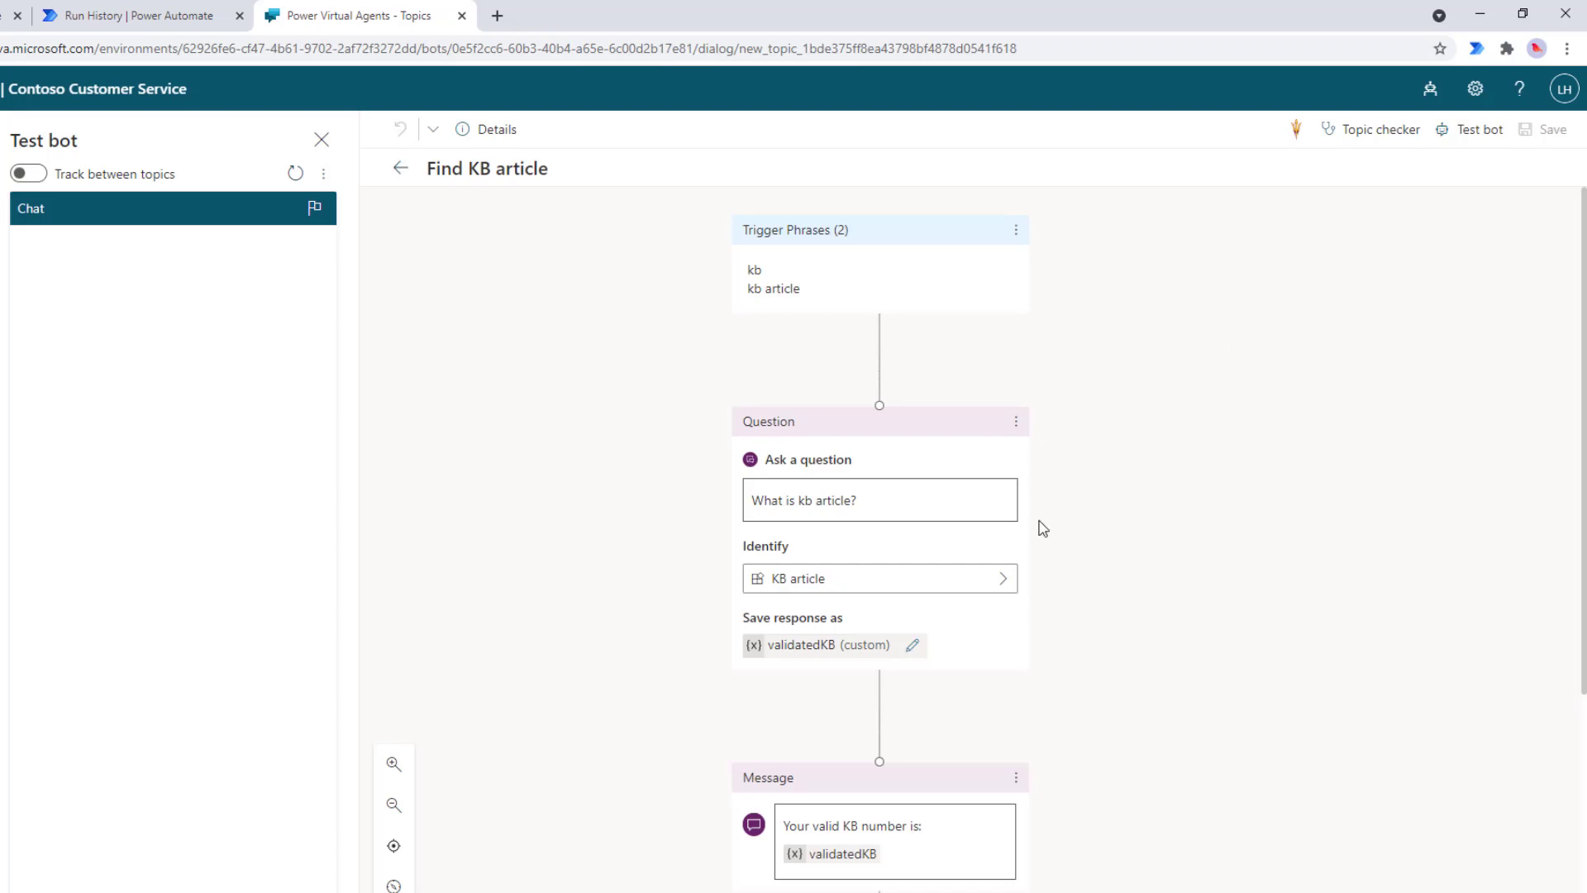
scroll(859, 533, down, 1)
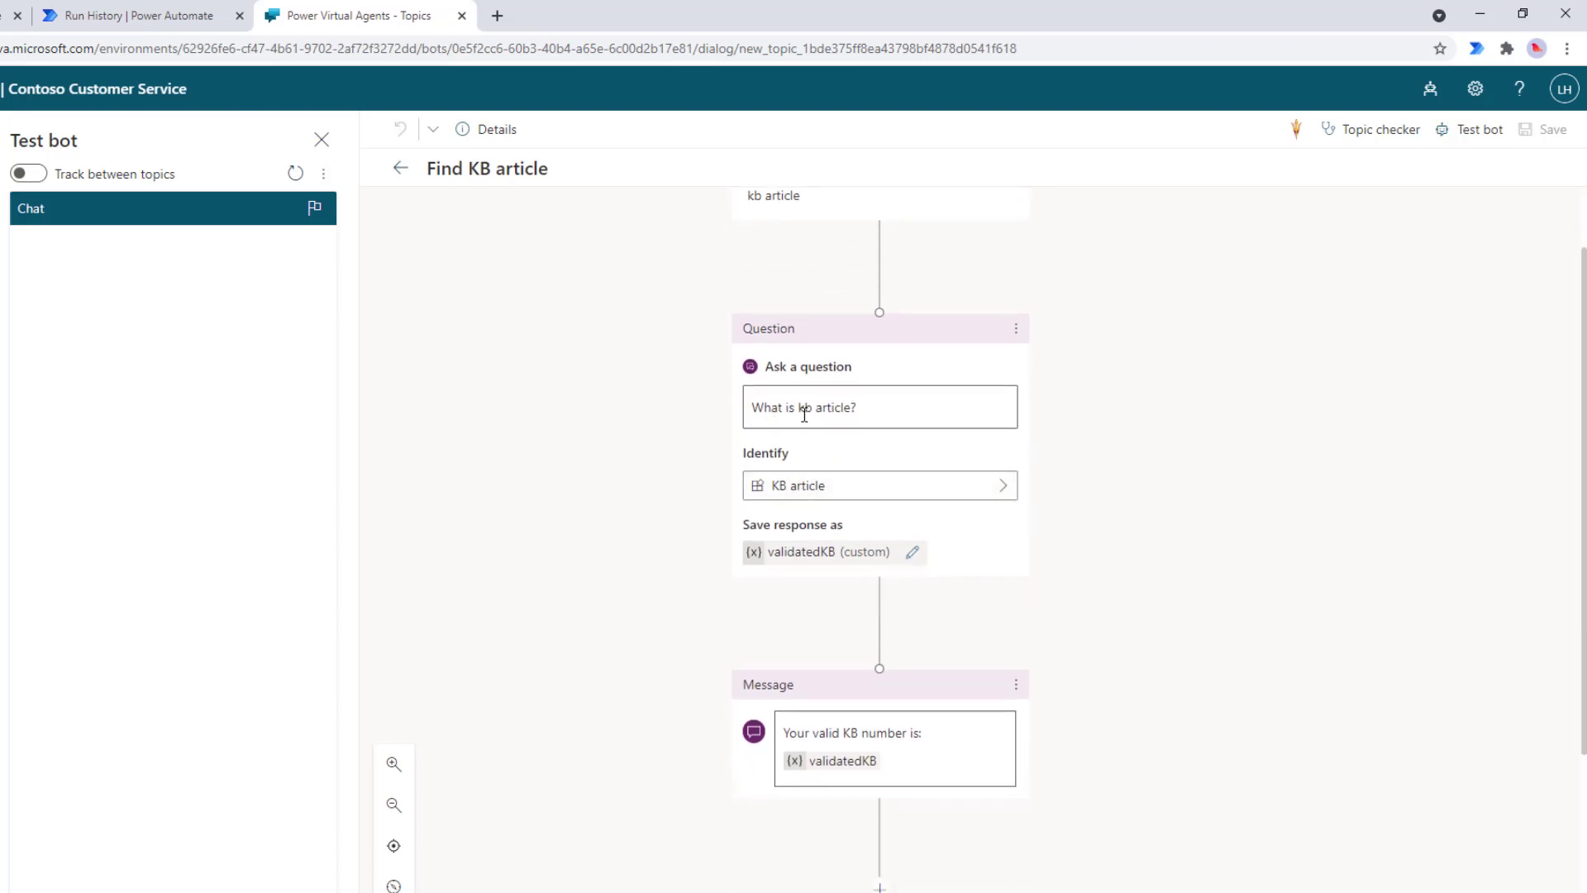
click(795, 409)
key(BackSpace)
key(BackSpace)
key(BackSpace)
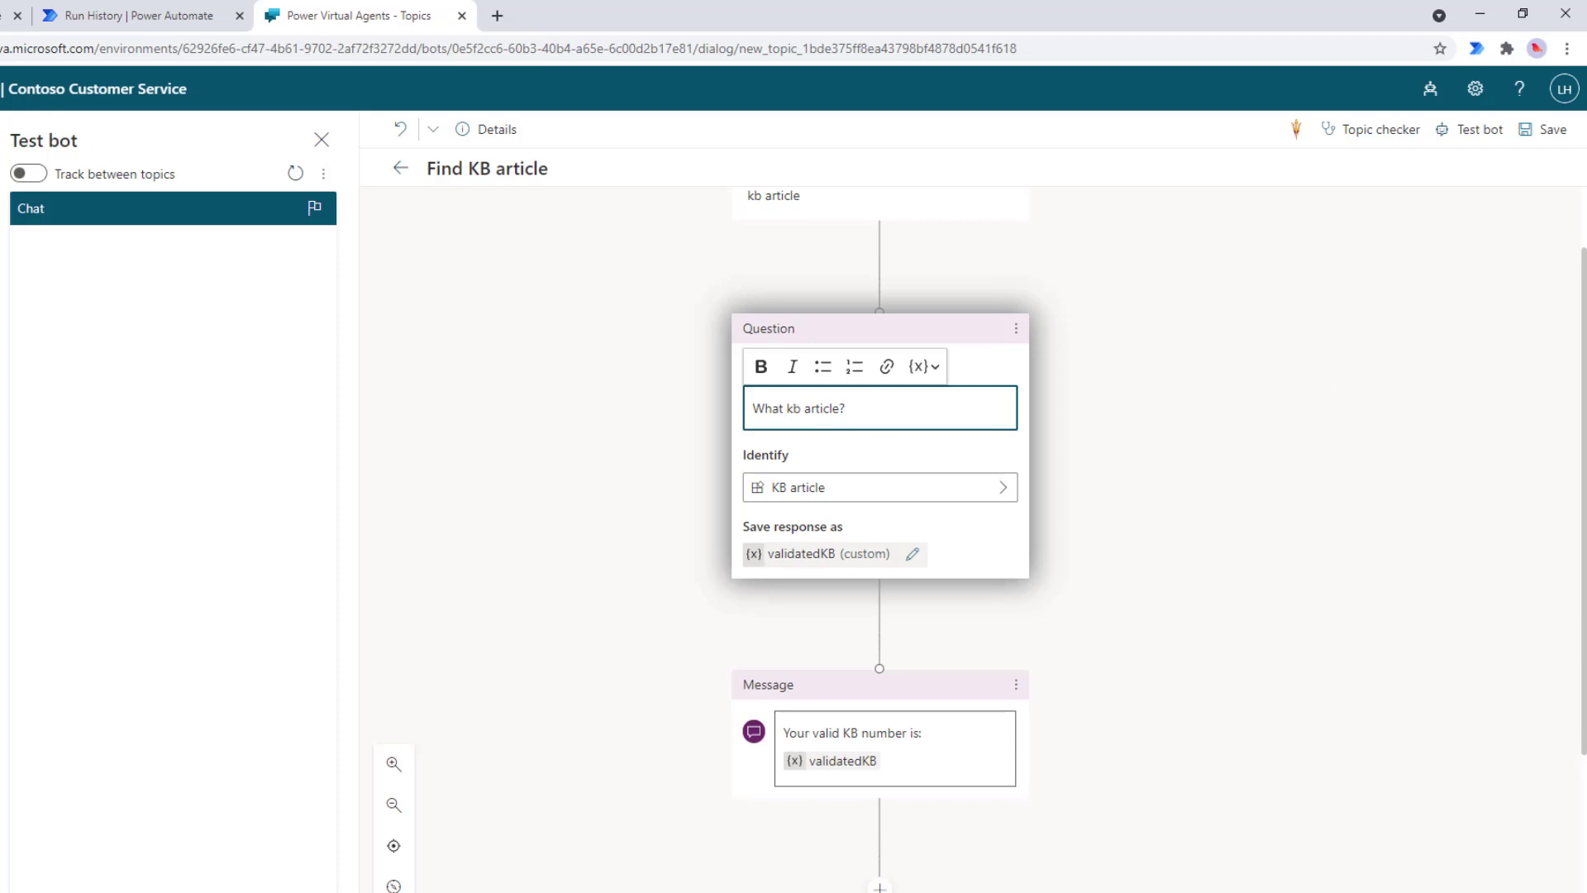
click(1545, 130)
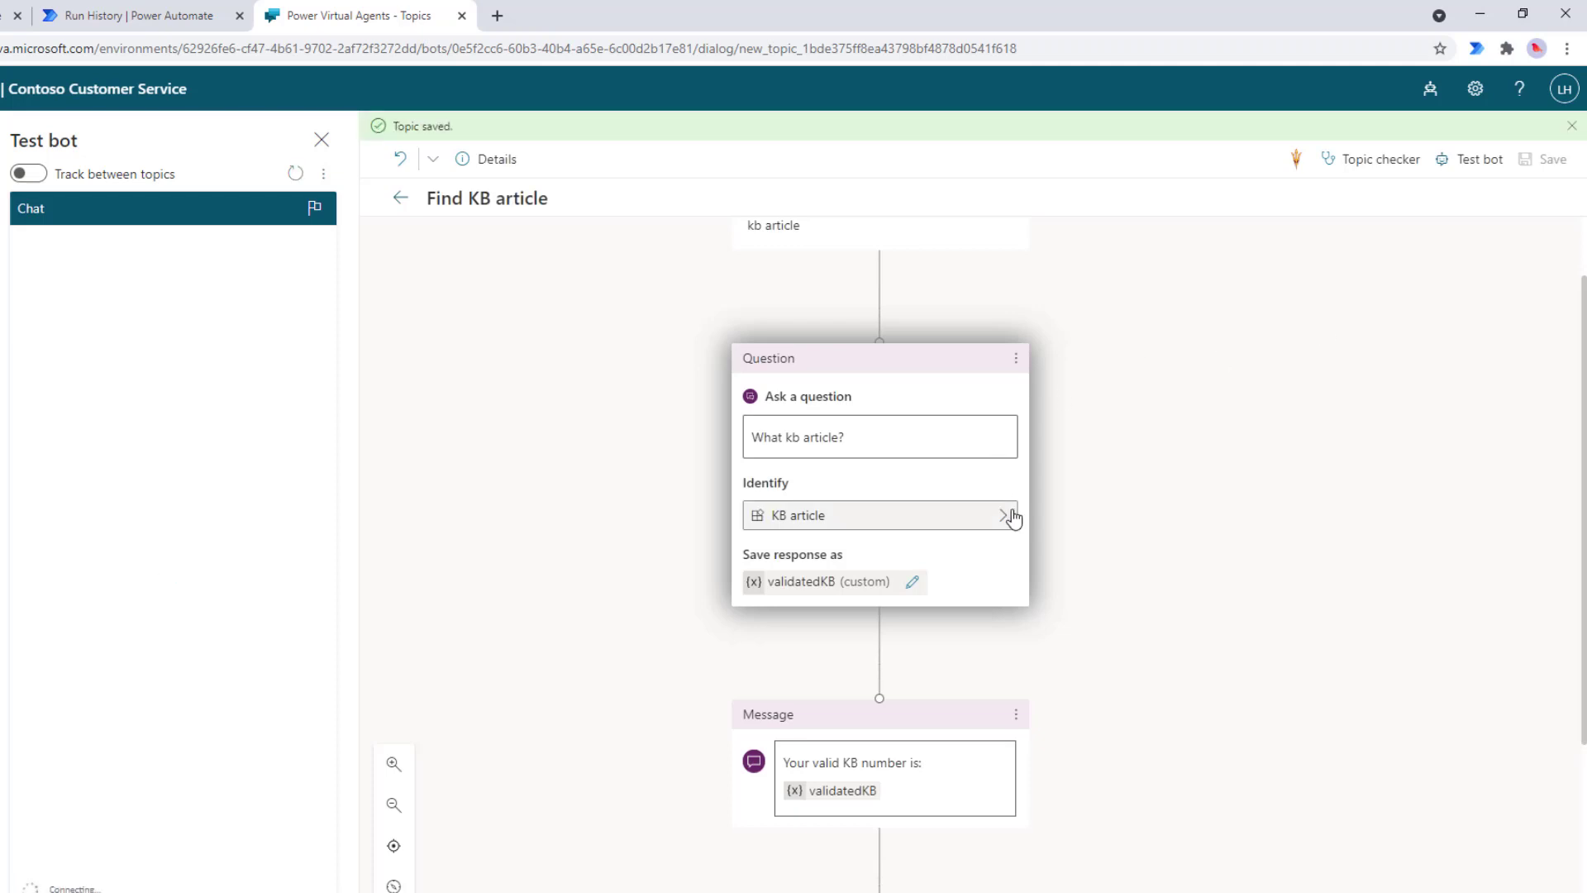
click(785, 526)
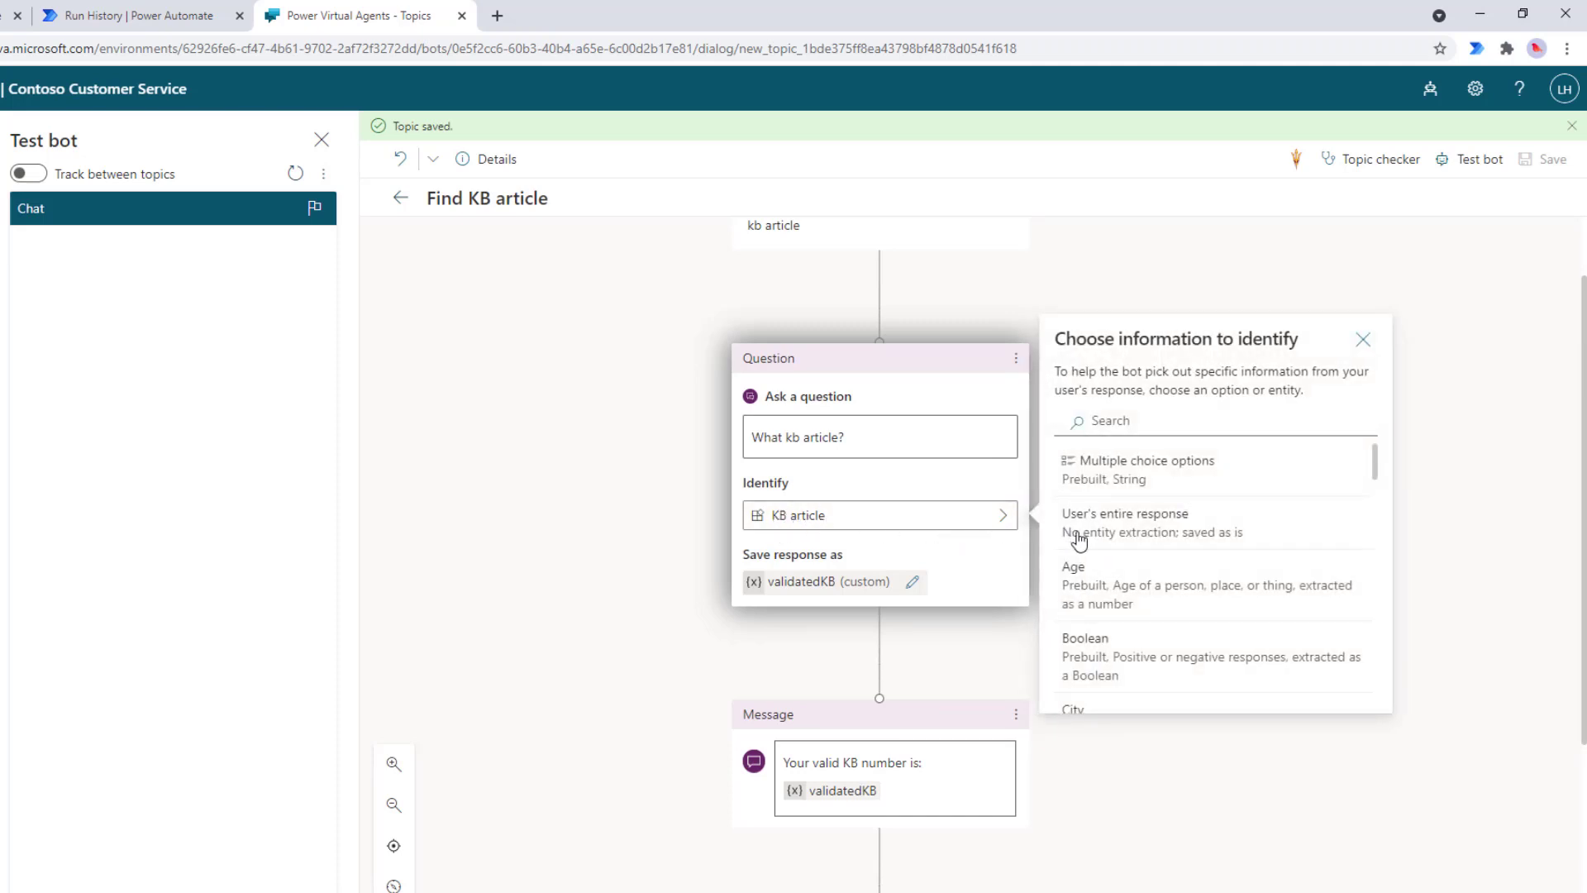
scroll(1128, 552, down, 7)
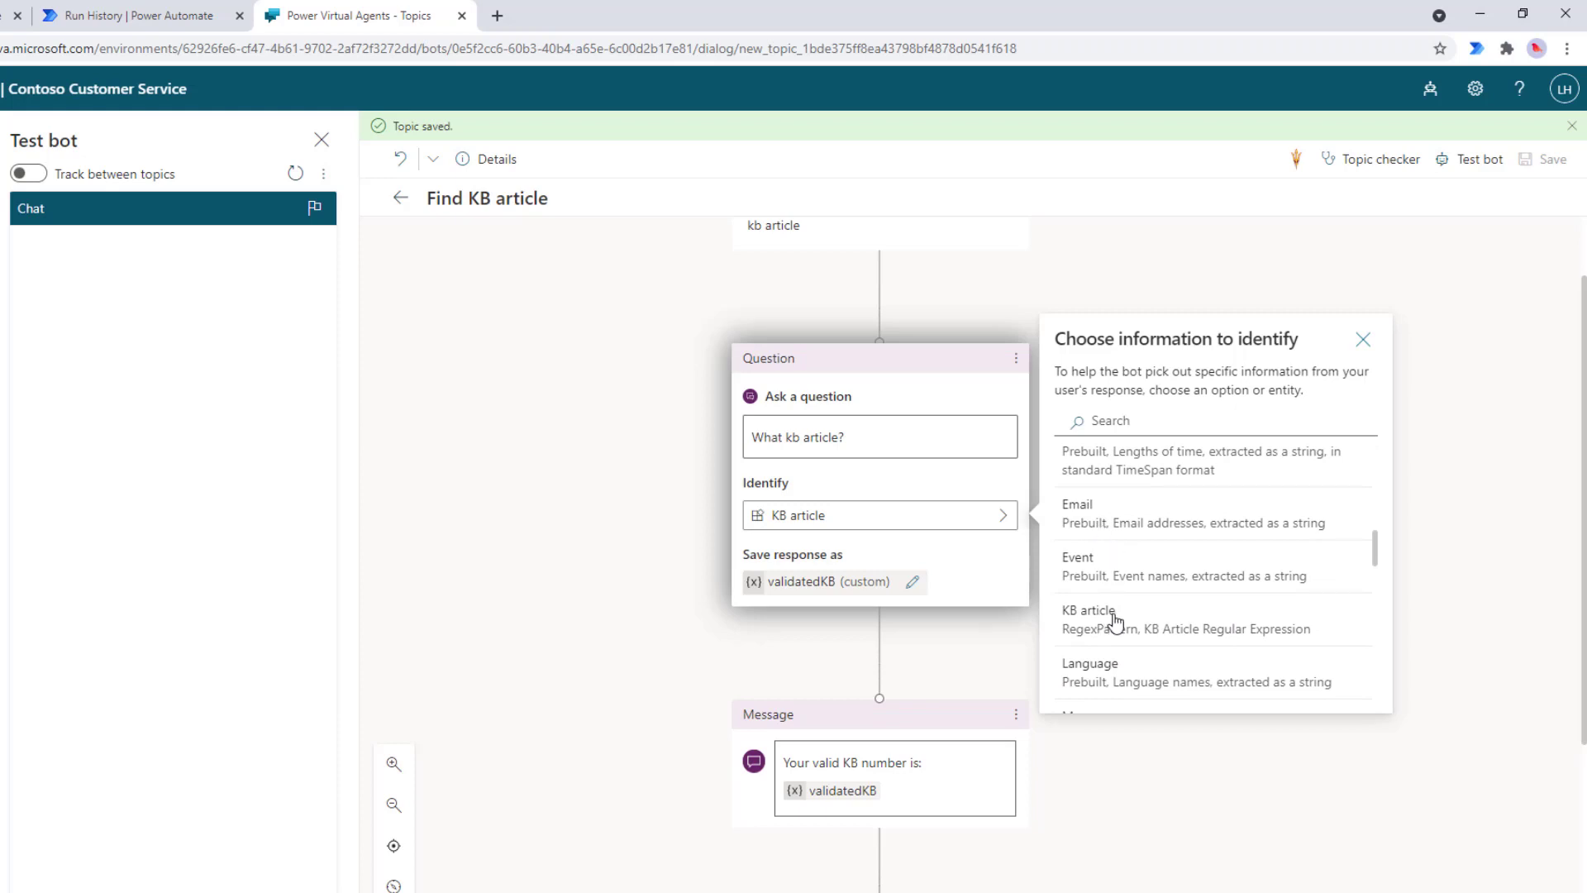
scroll(1114, 620, down, 1)
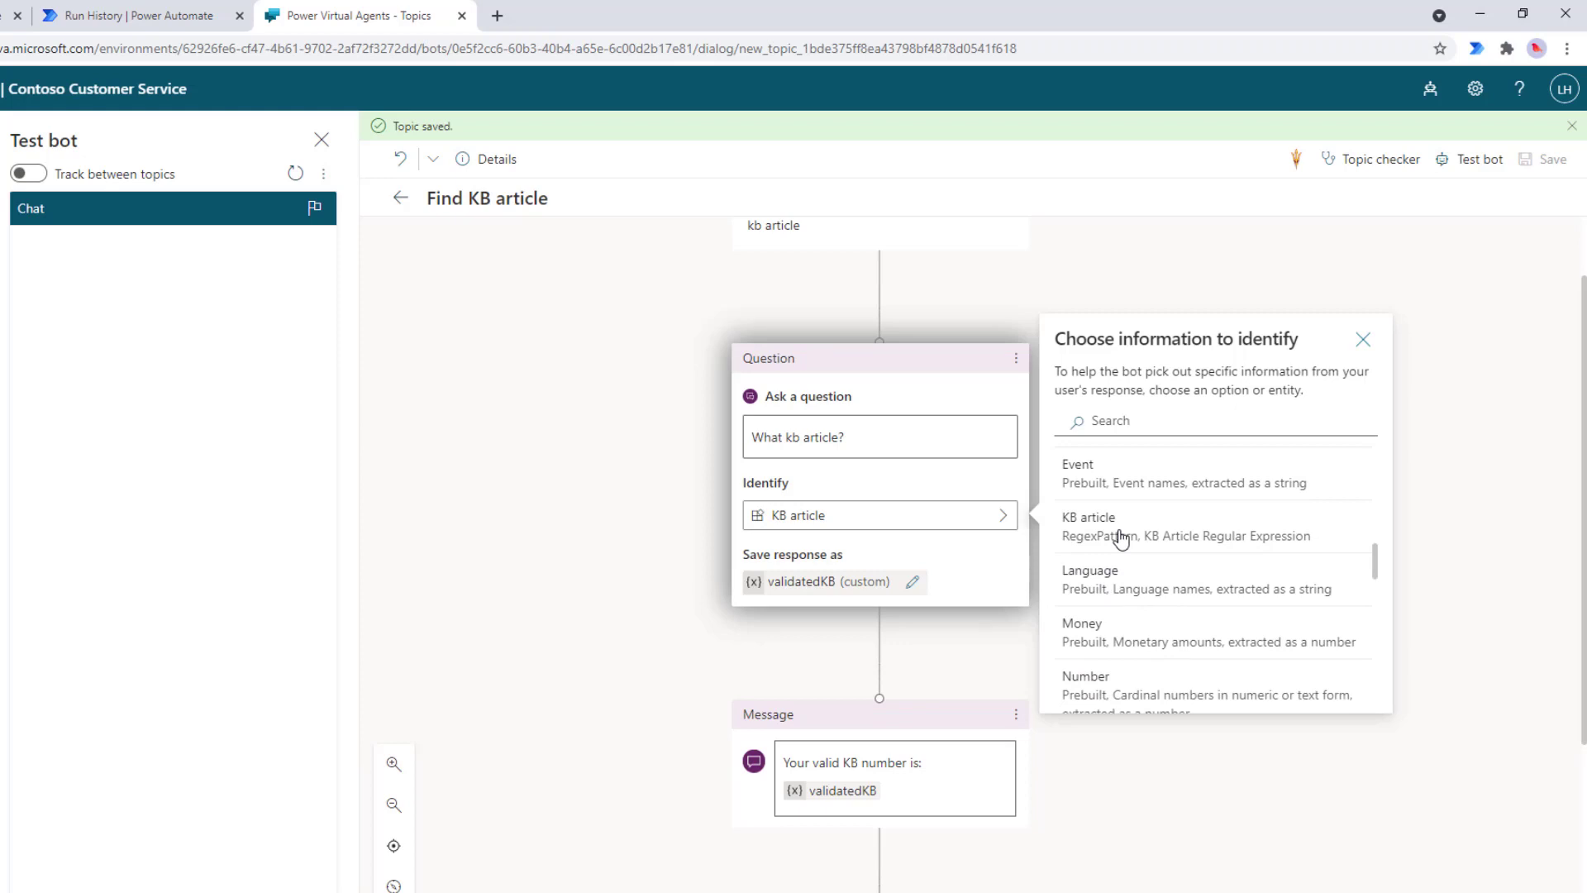
click(557, 572)
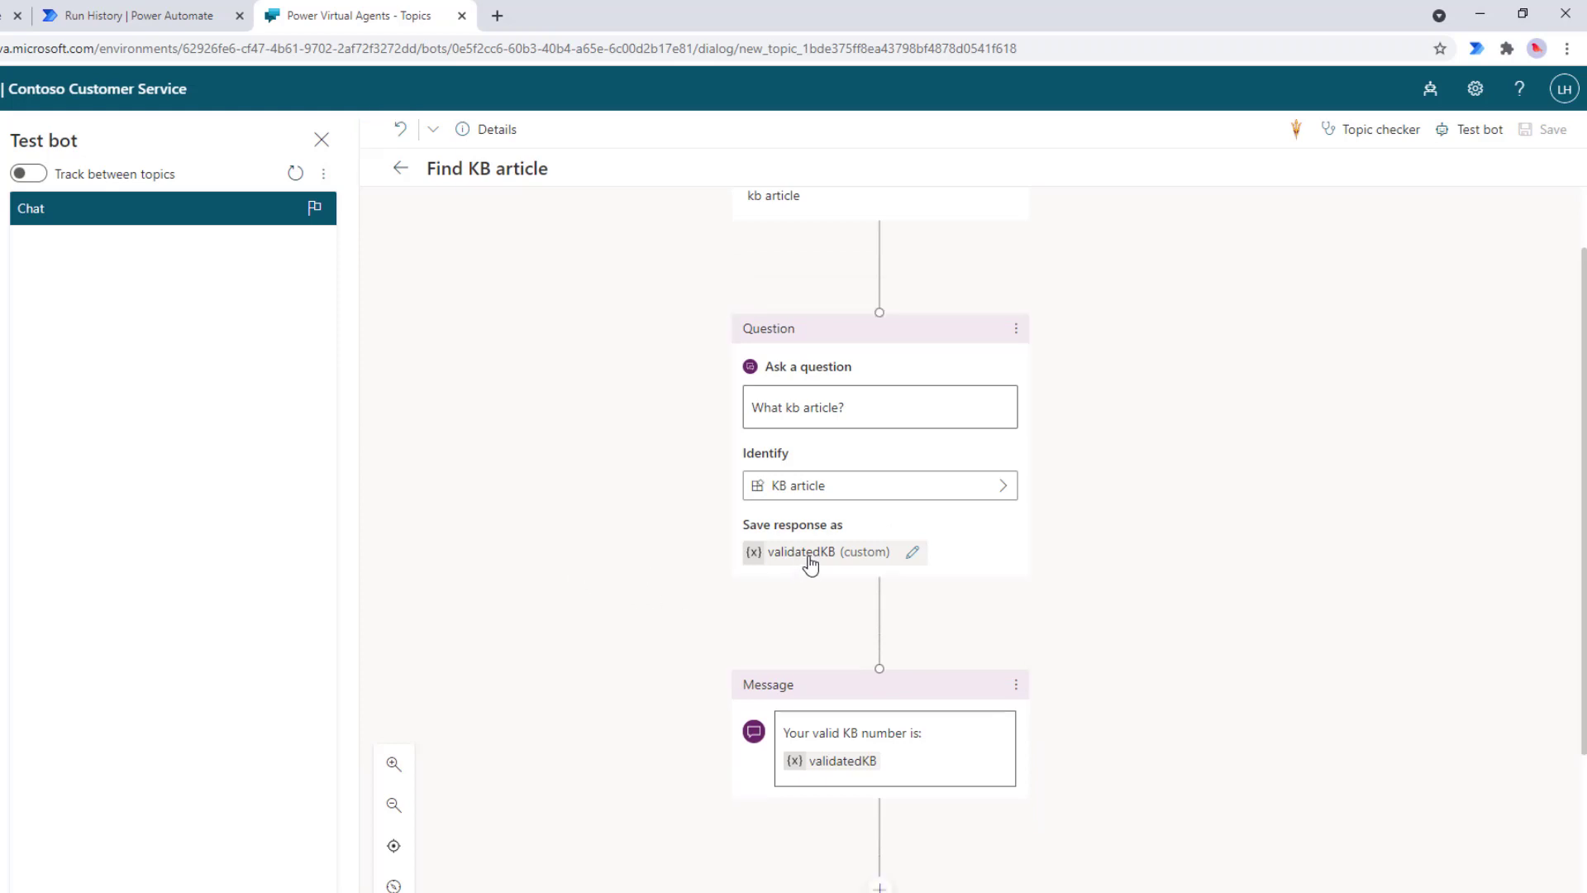
click(809, 559)
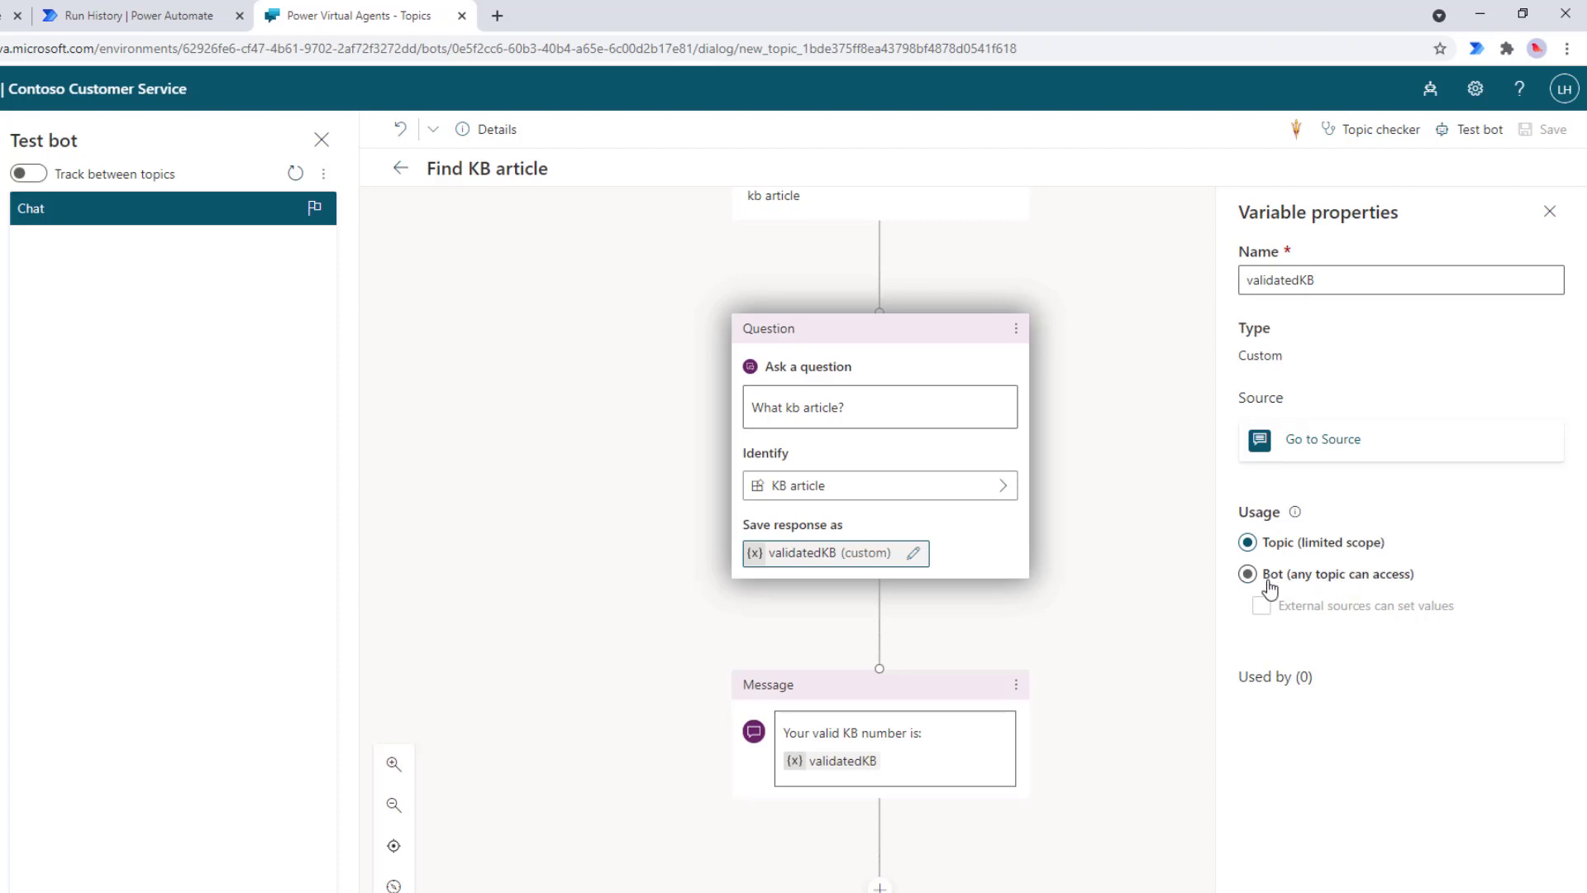
click(1109, 679)
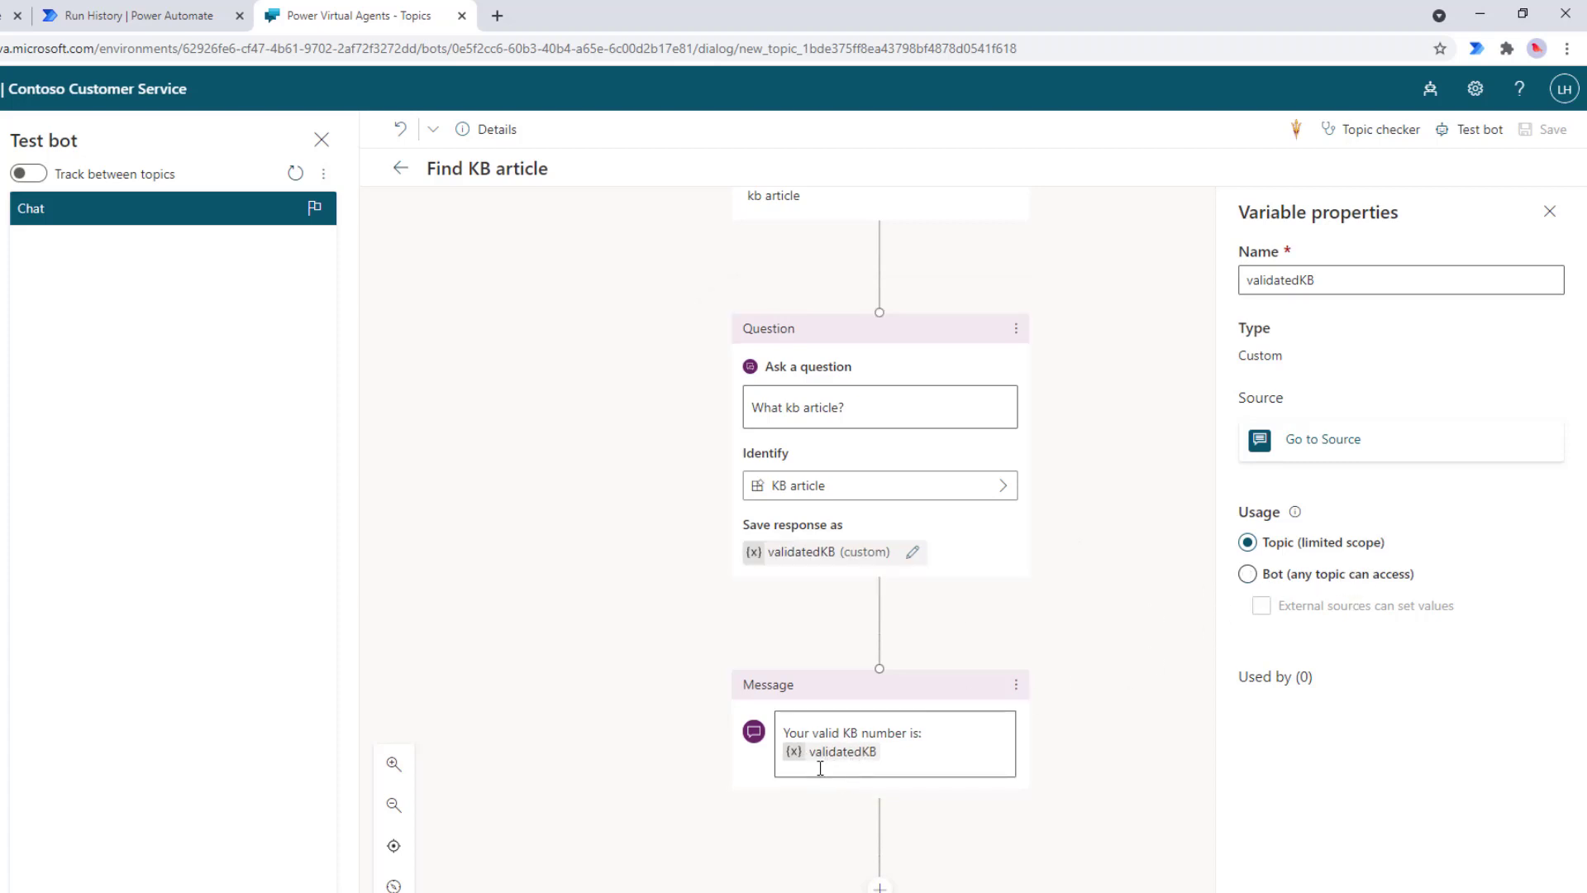
click(1549, 213)
scroll(727, 748, down, 2)
scroll(819, 661, up, 2)
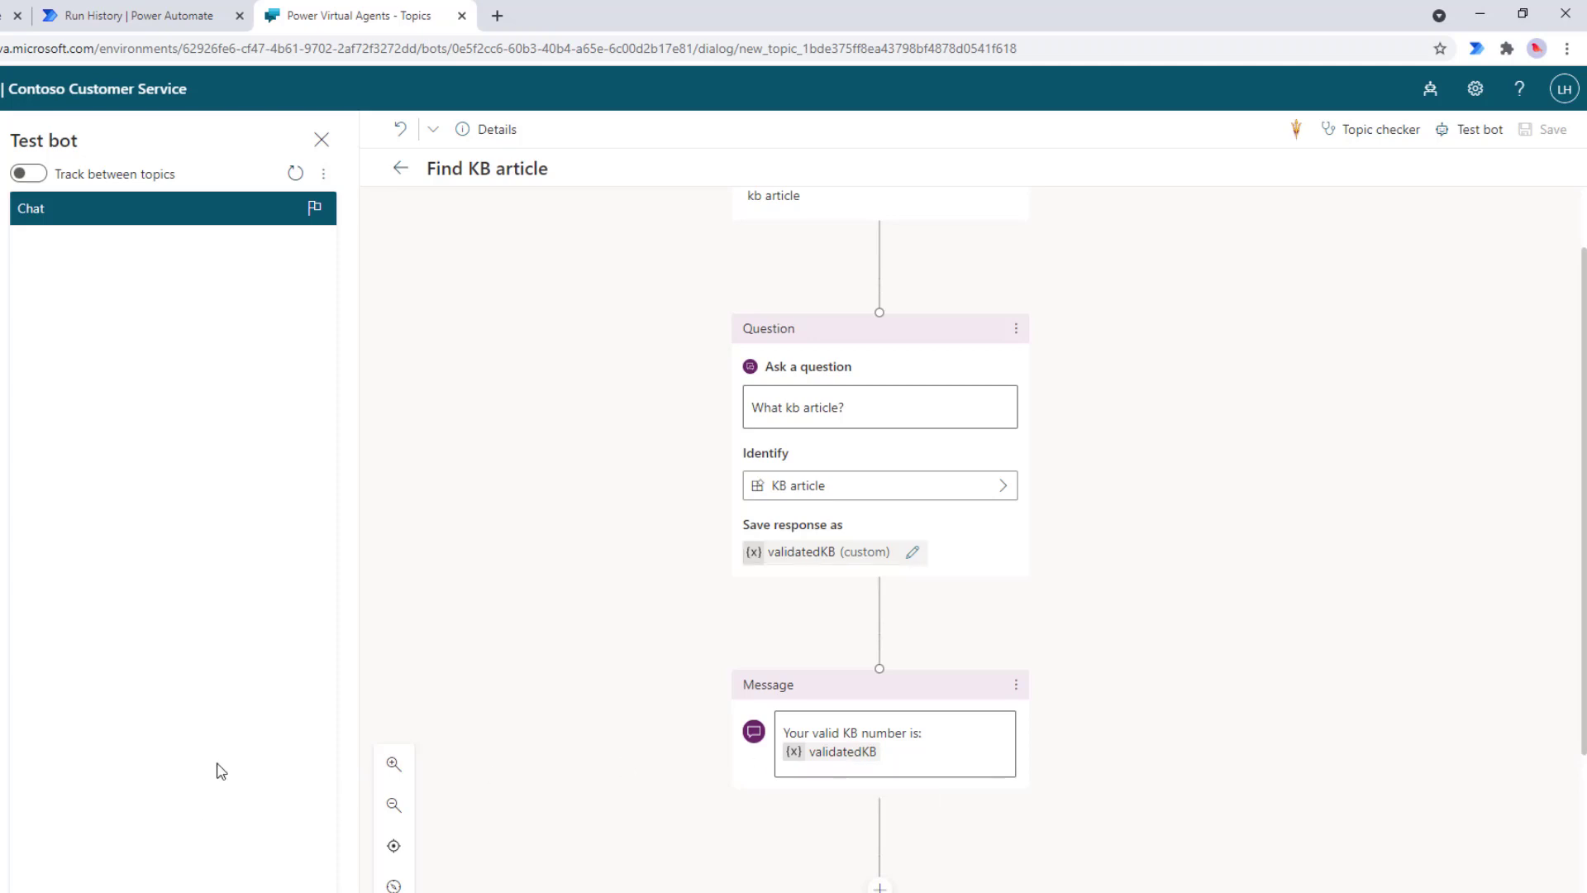
Step: Send 'kb', then 'a good one', then '123456' in the test chat
key(Return)
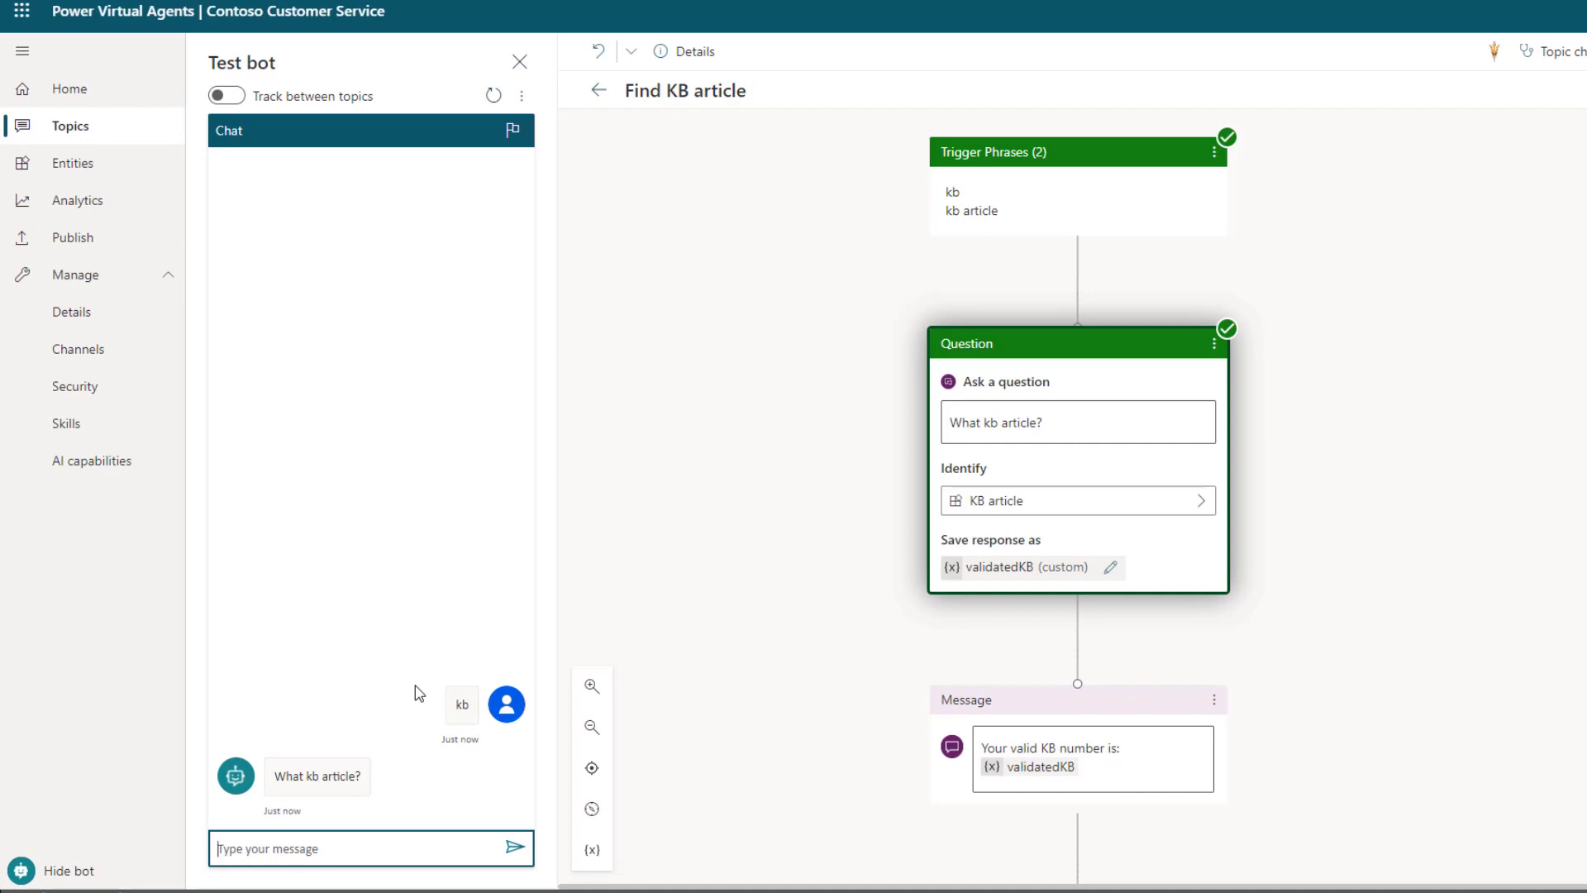
text(a good one)
key(Return)
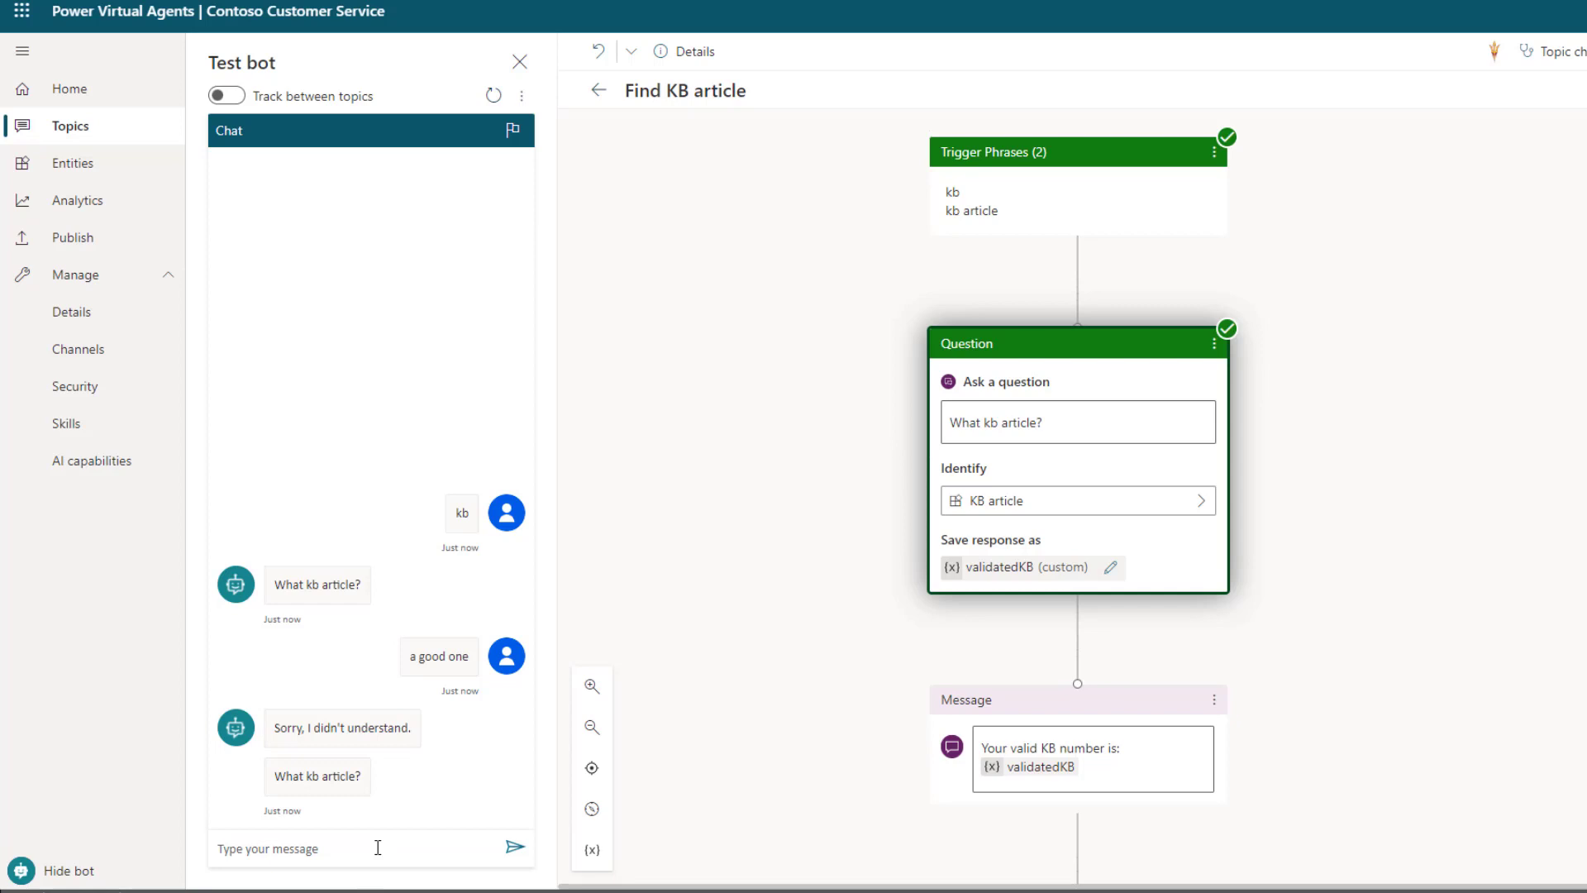
click(378, 848)
text(12)
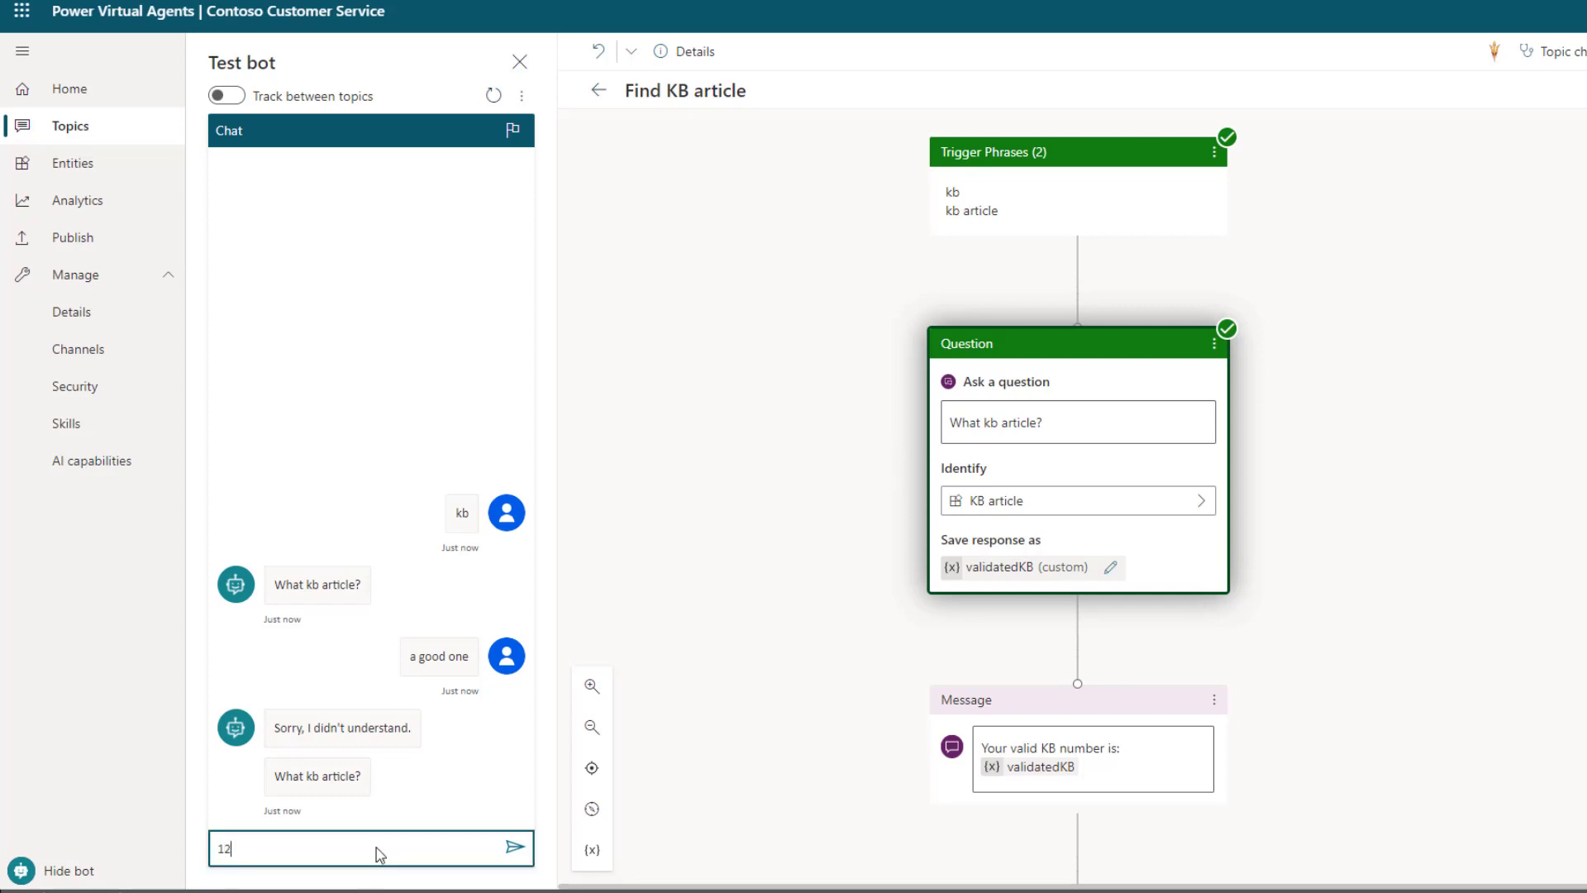
text(3456)
key(Return)
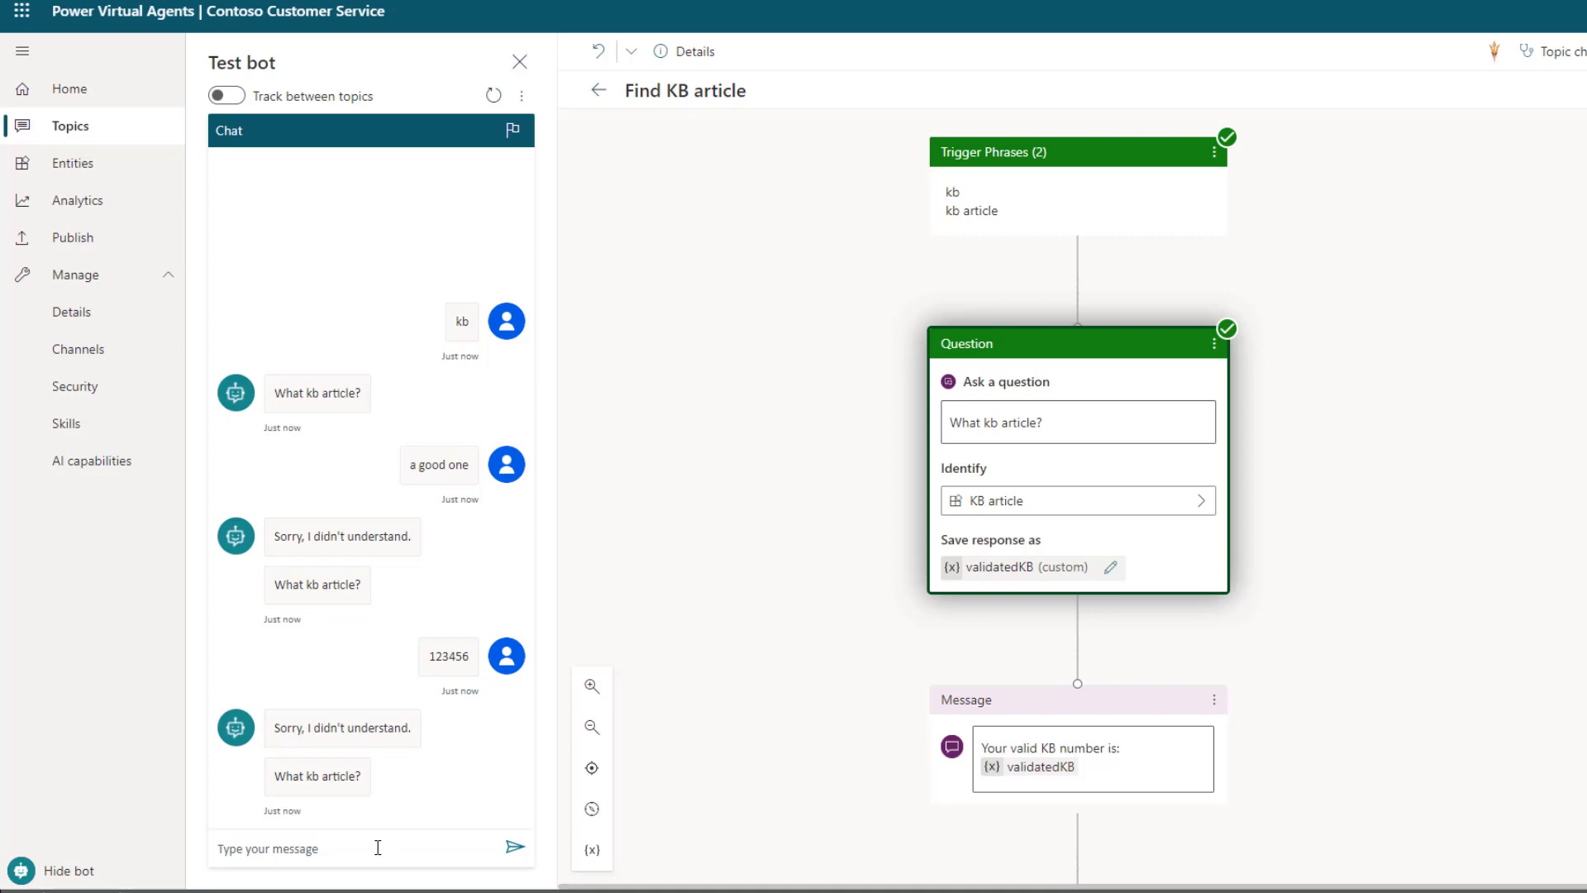
Step: Send 'kb123456' in the test chat and check the reply 'Your valid KB number is: kb123456'
click(378, 847)
text(kb)
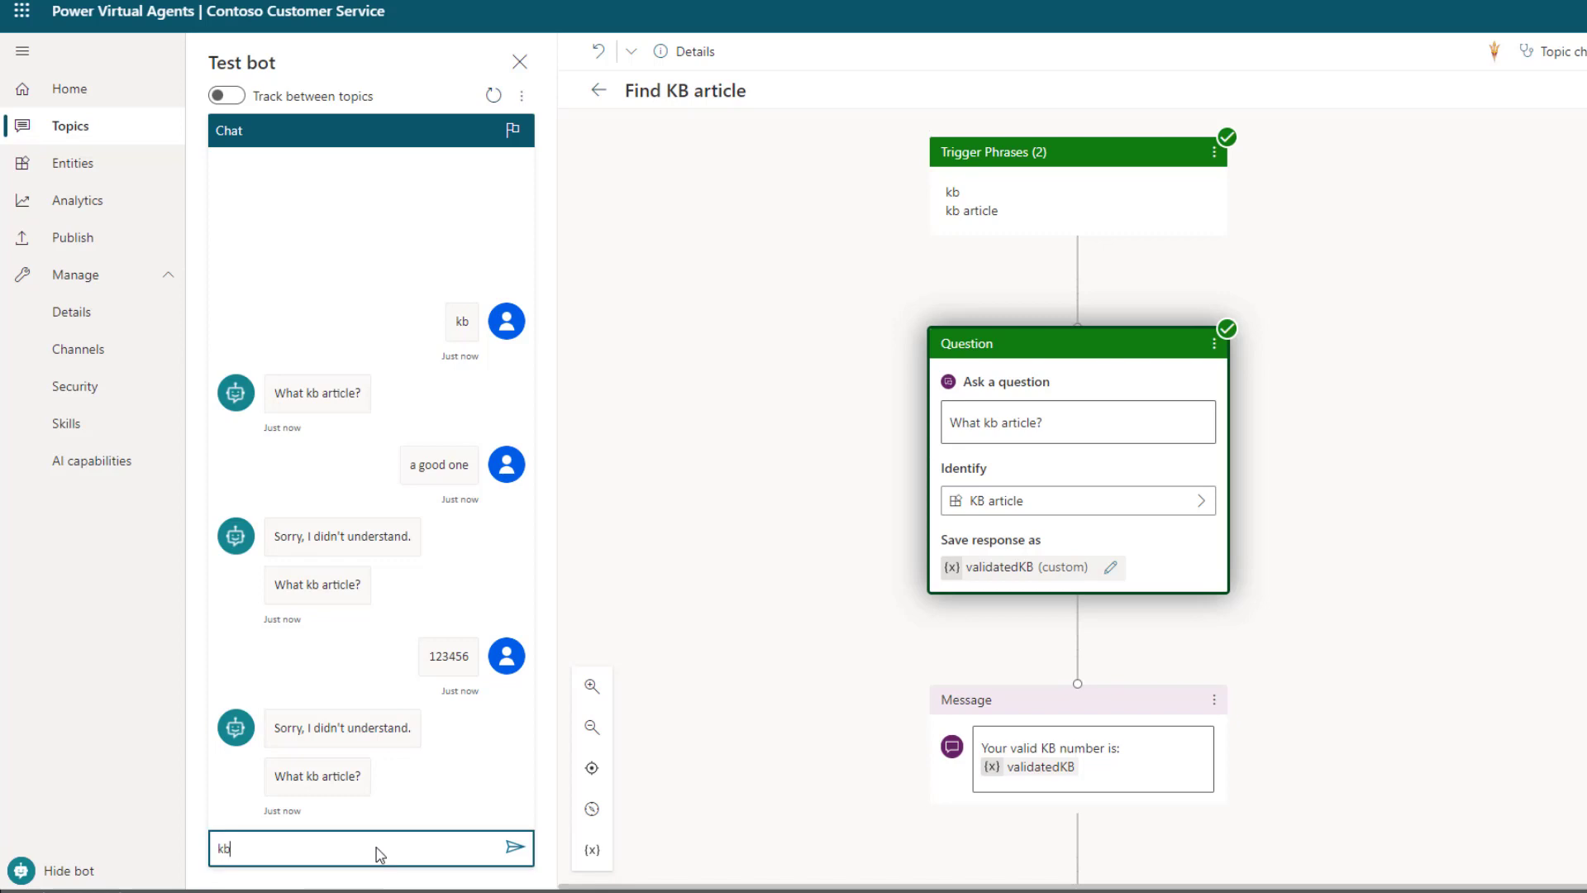
text(123456)
key(Return)
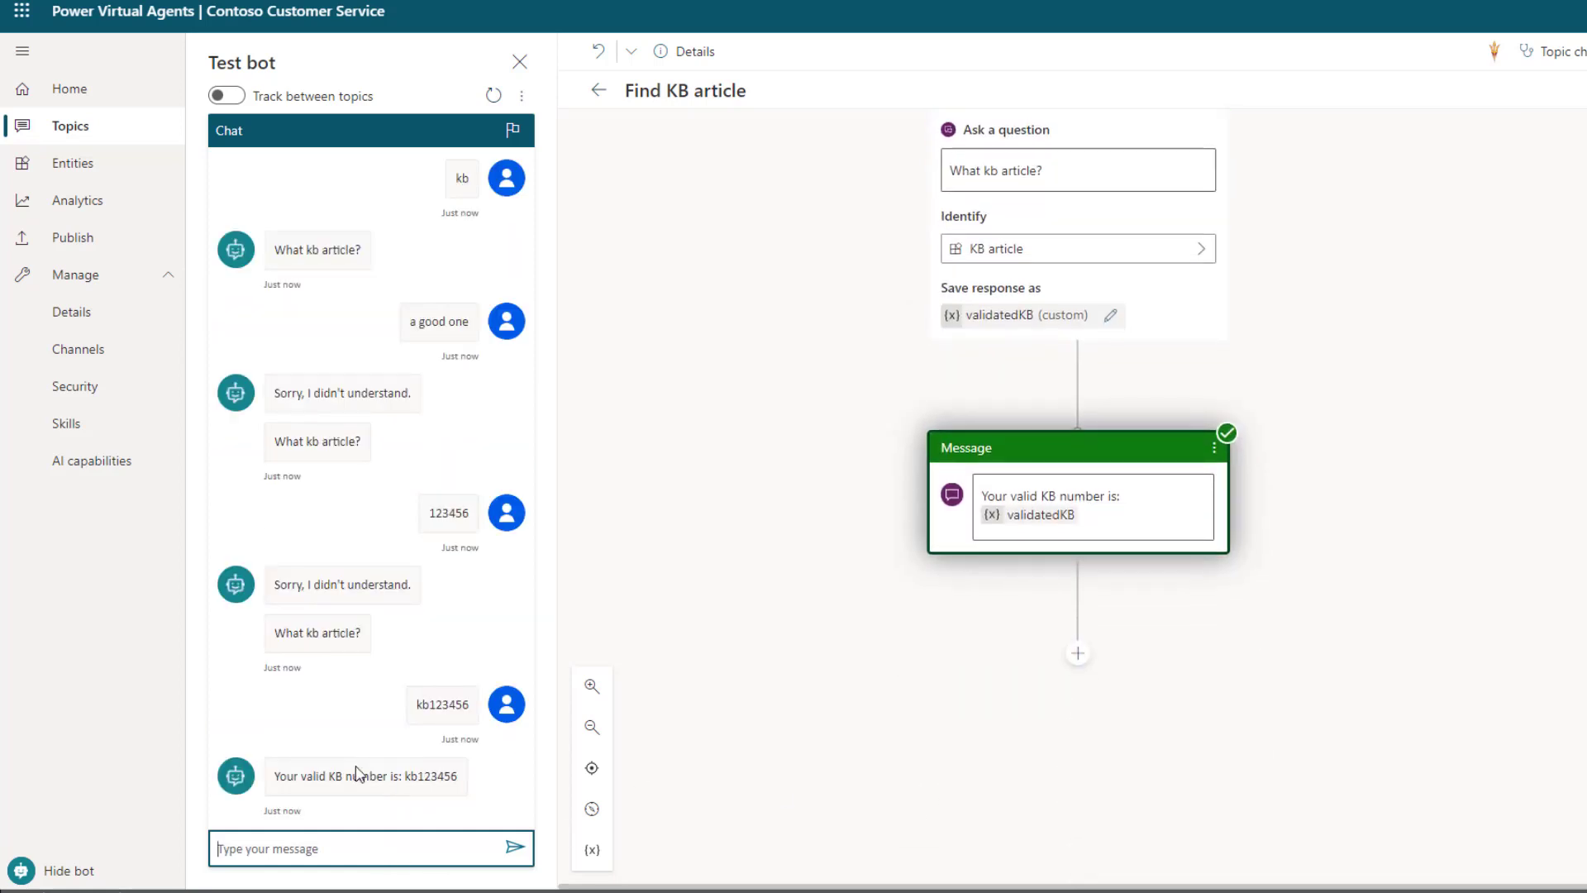
scroll(1072, 417, up, 1)
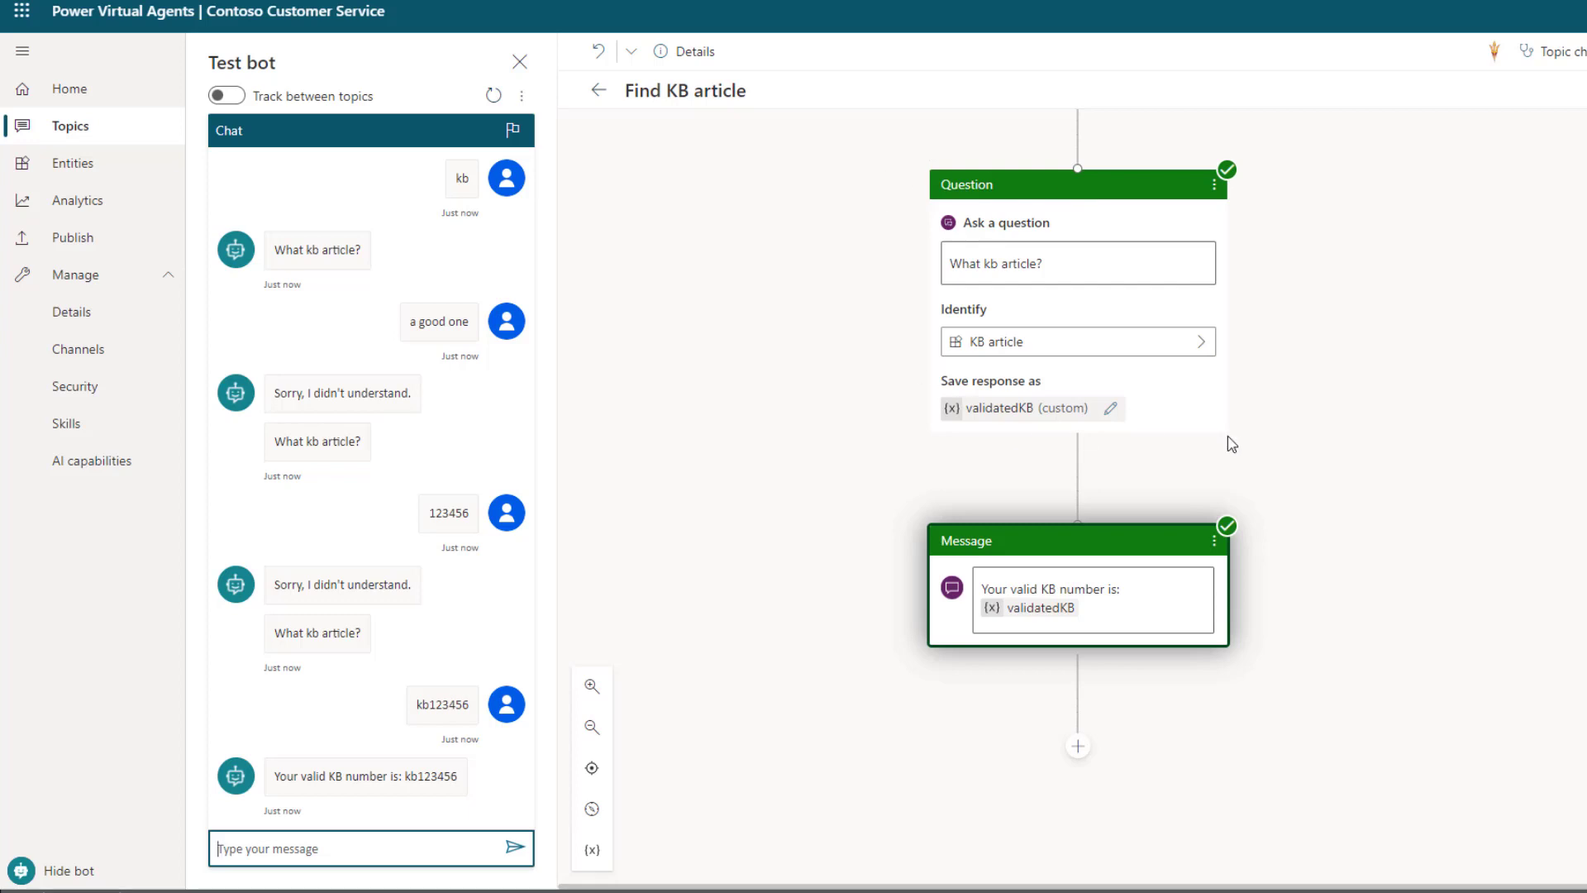
scroll(989, 611, down, 1)
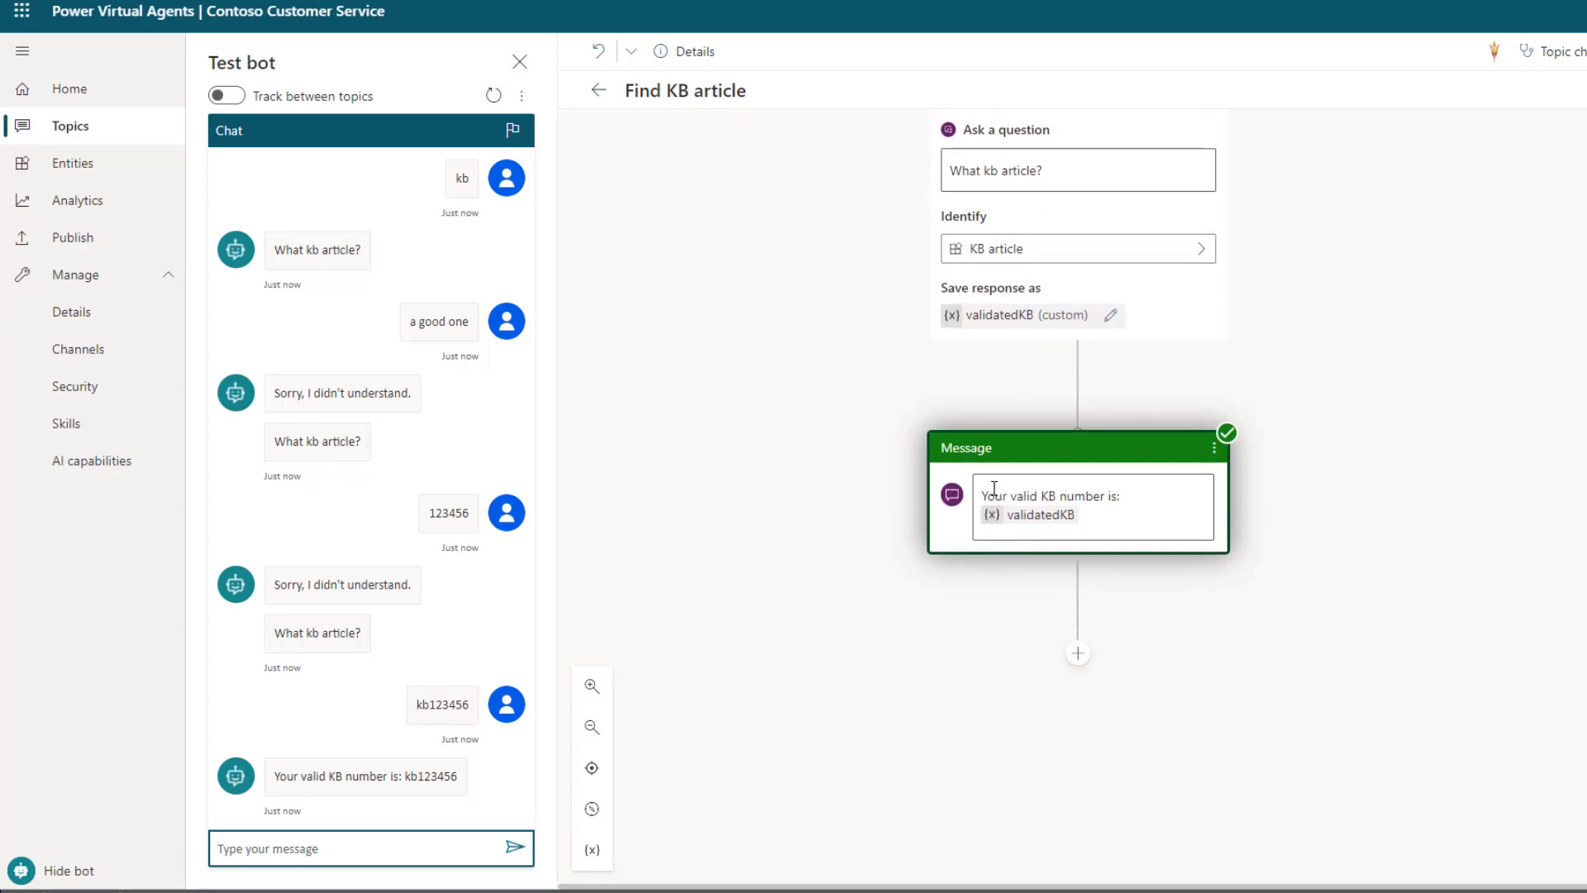